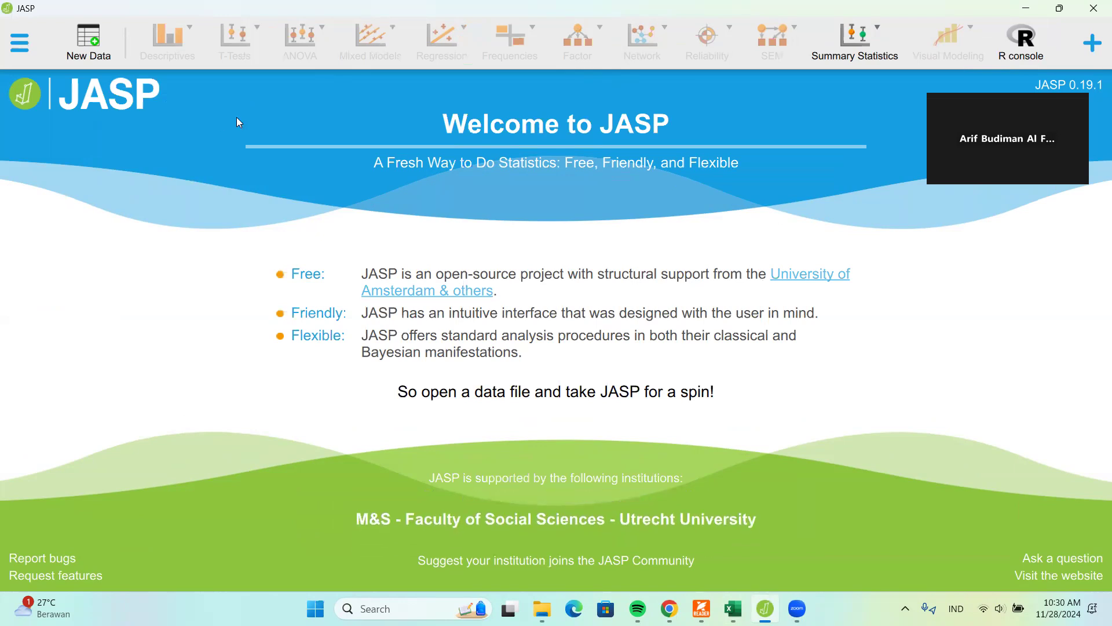
Start opening a data file by browsing the folders on the computer
left_click(23, 53)
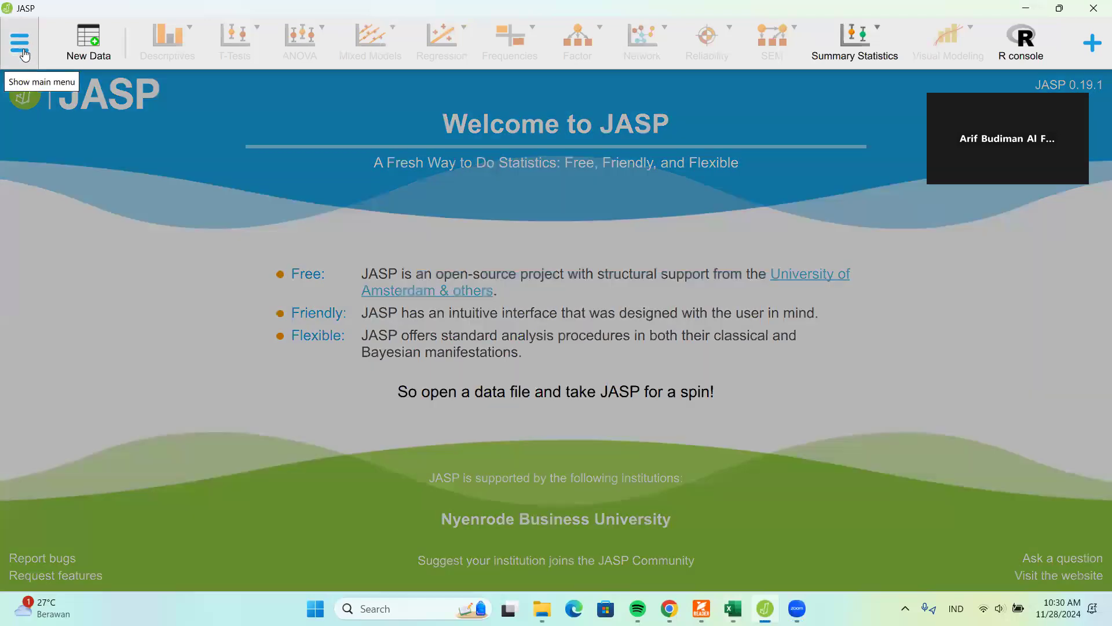
left_click(81, 87)
left_click(172, 132)
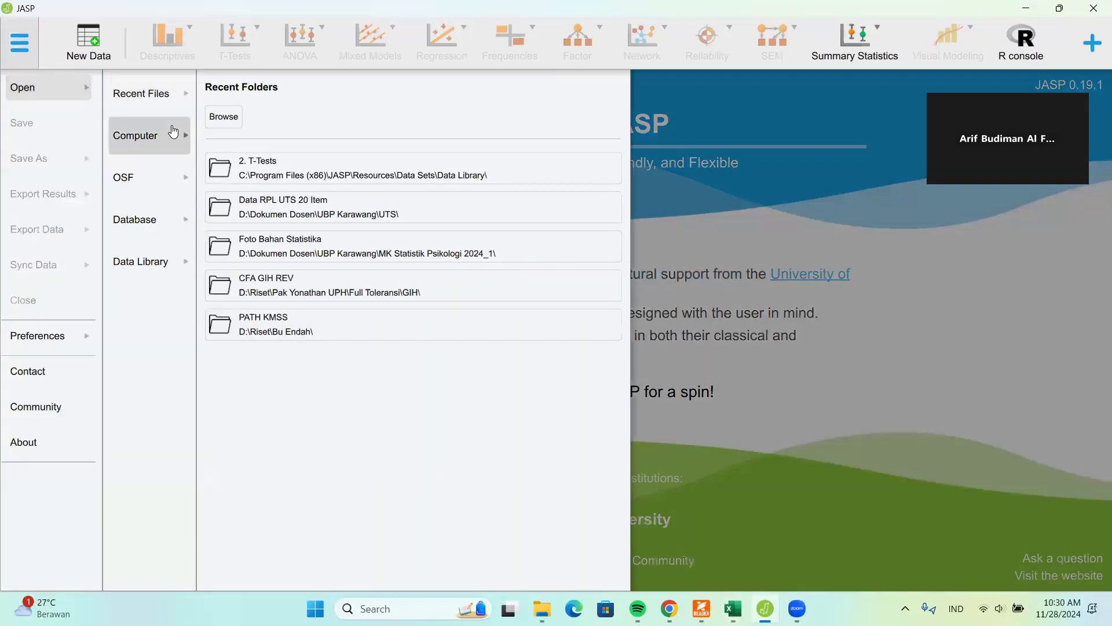
left_click(219, 125)
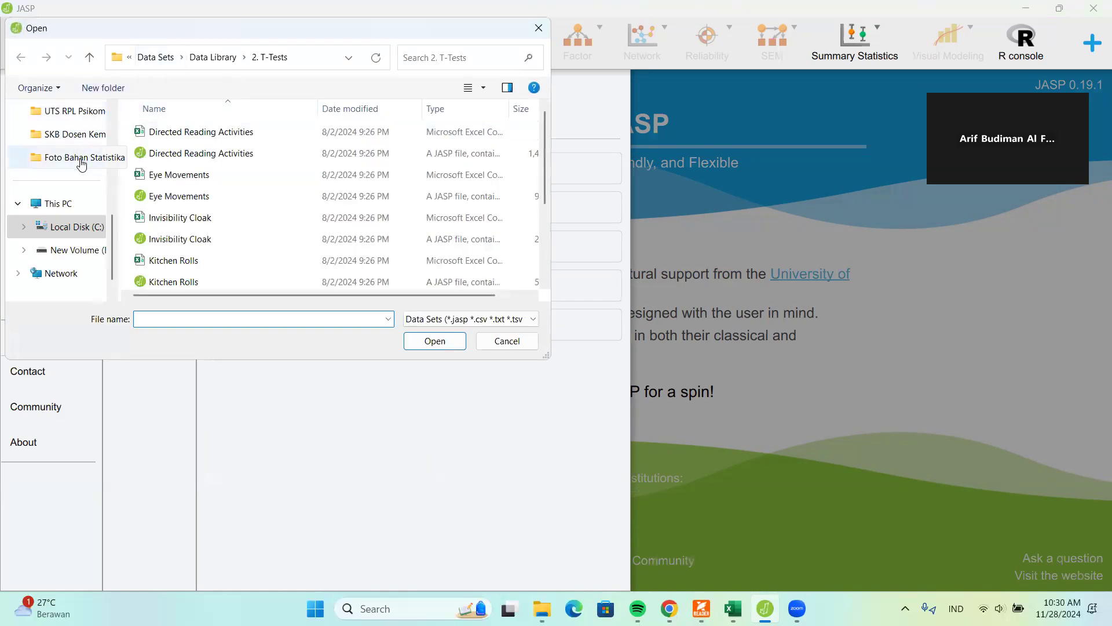
Open the Data UTS RPL Aplikom data set from UBP Karawang > UTS > Data RPL UTS 20 Item
scroll(81, 162, "up", 2)
scroll(81, 162, "down", 1)
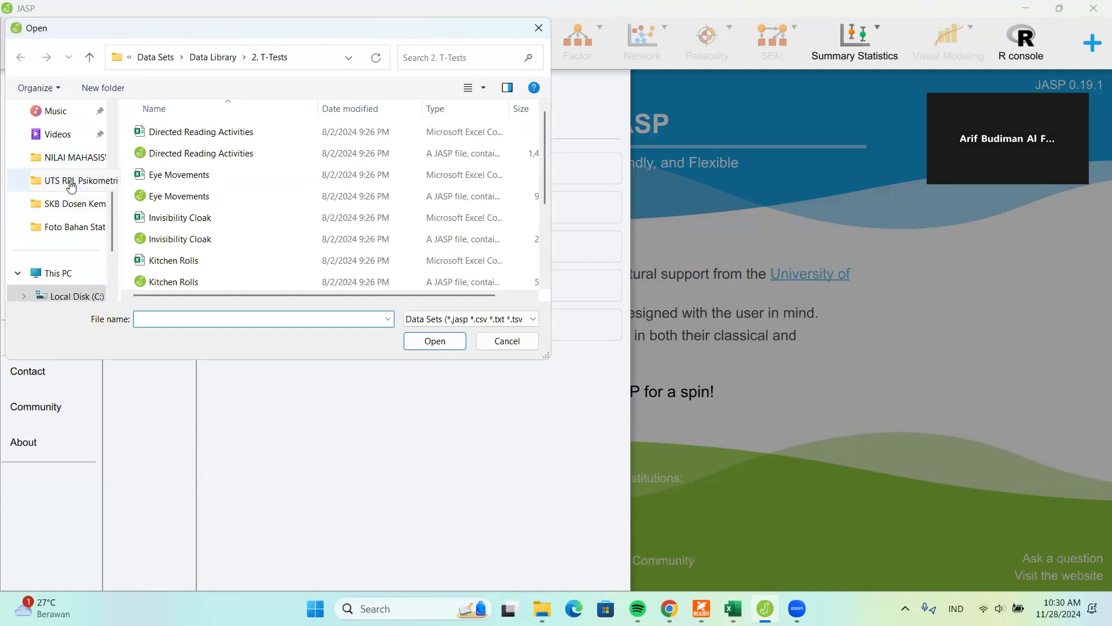
left_click(71, 181)
left_click(164, 58)
left_click(164, 58)
left_click(490, 277)
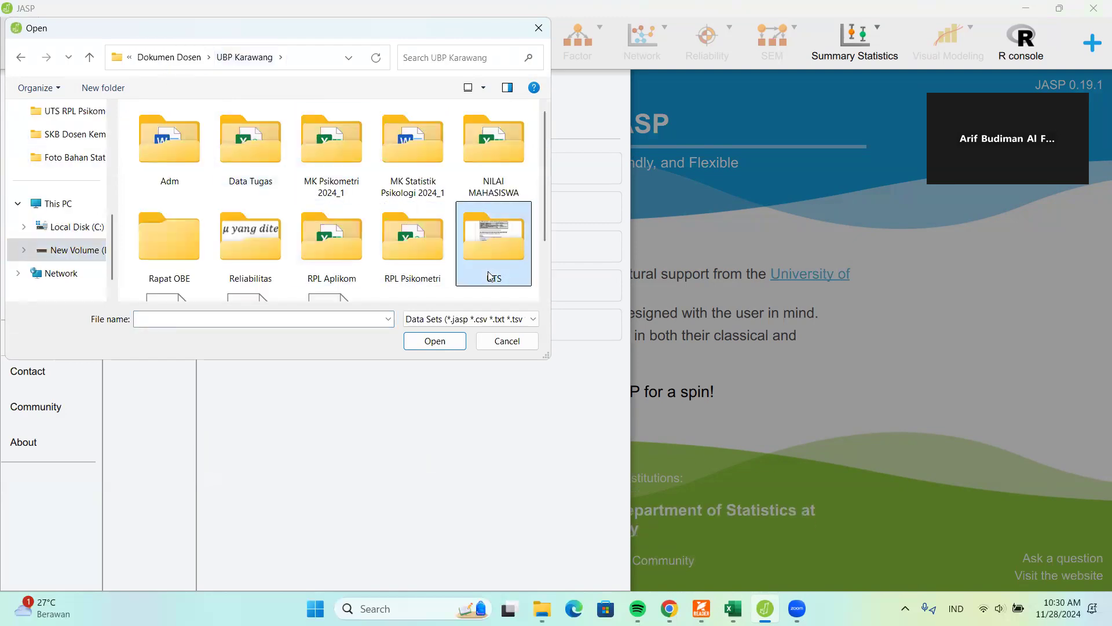
double_click(490, 277)
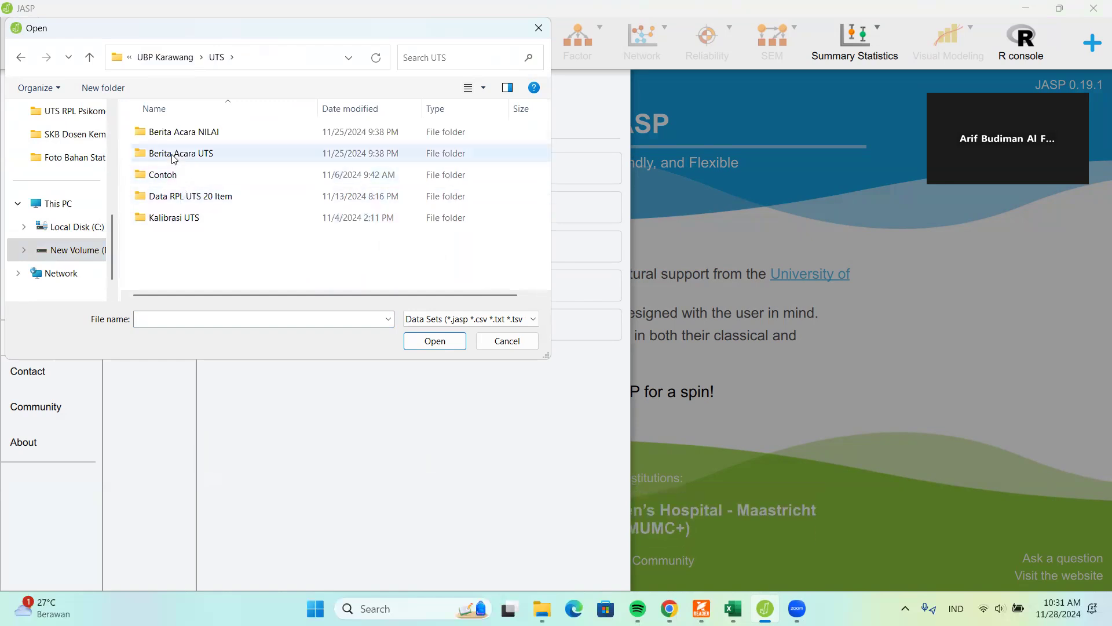
double_click(187, 196)
double_click(197, 132)
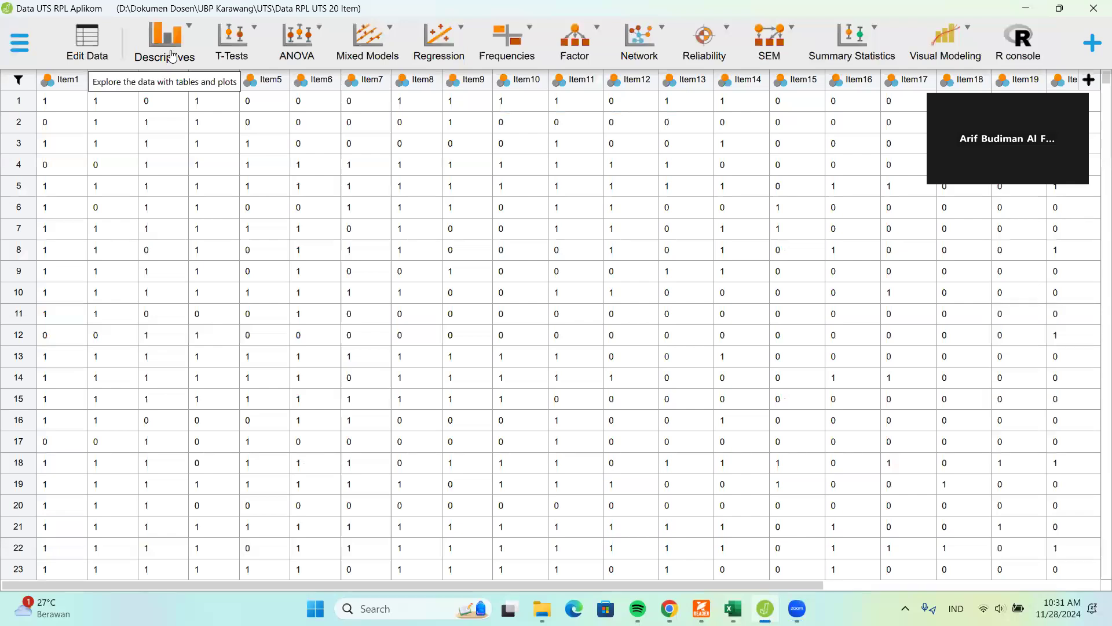
Create a Descriptive Statistics analysis with Jenis Kelamin, Agama, Pendidikan and Usia as its variables
left_click(172, 57)
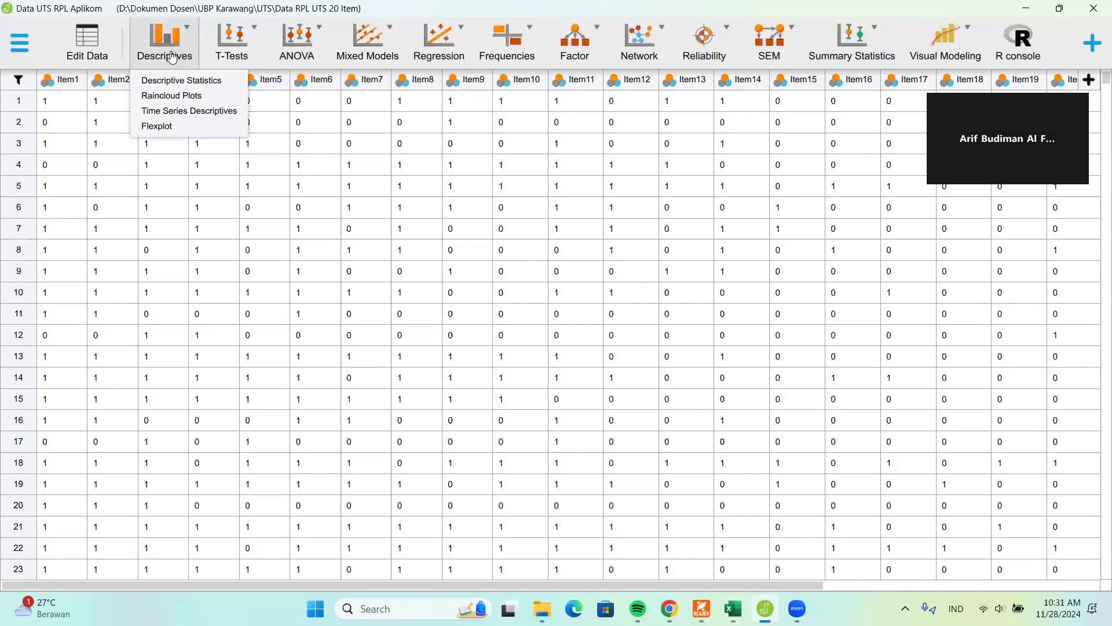
left_click(185, 85)
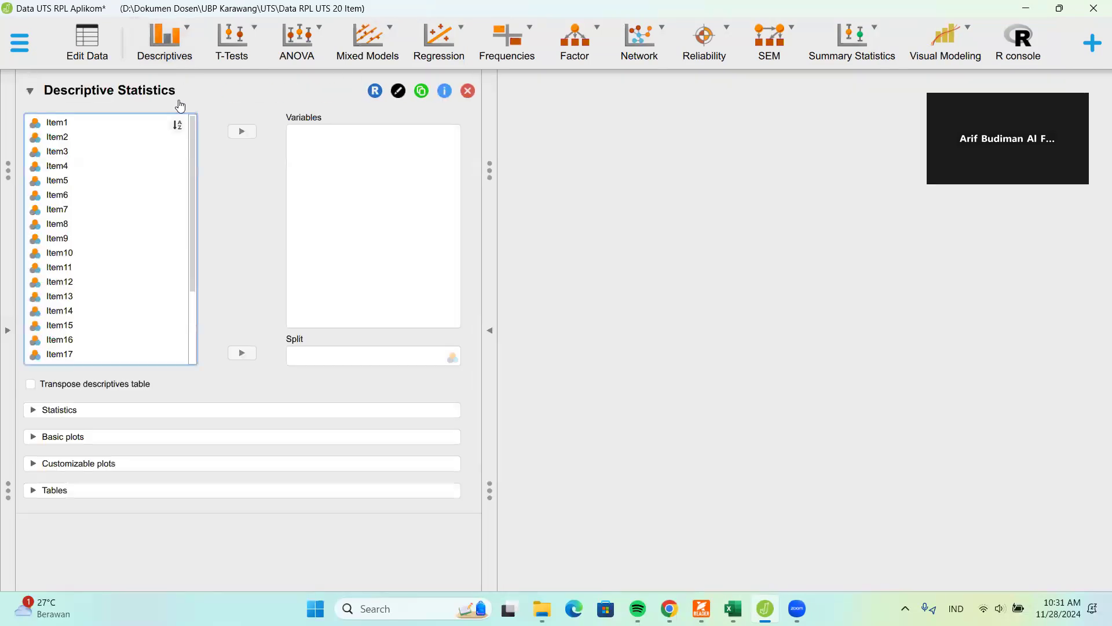
scroll(84, 275, "down", 3)
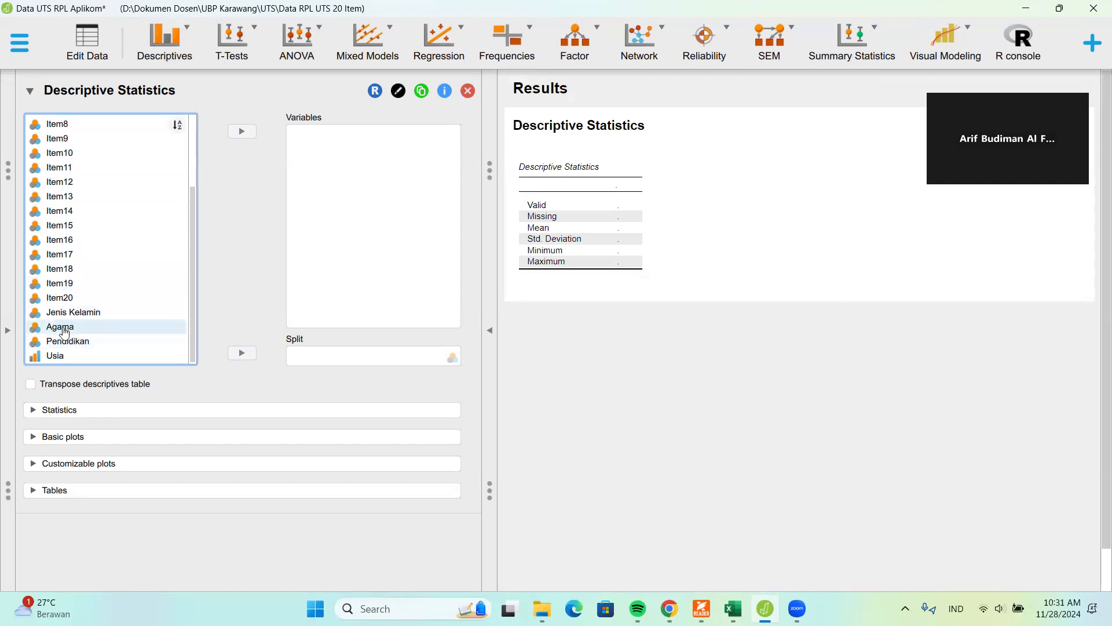
left_click_drag(58, 312, 328, 261)
left_click(74, 355)
scroll(74, 342, "down", 1)
left_click_drag(123, 329, 342, 273)
left_click_drag(87, 343, 399, 196)
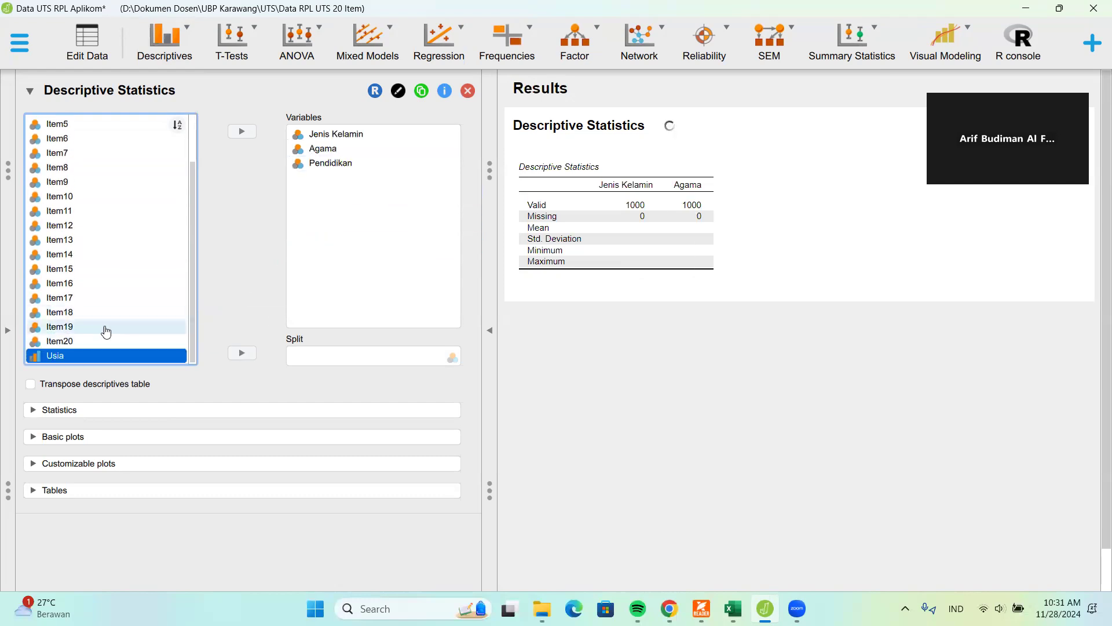
left_click_drag(67, 362, 350, 201)
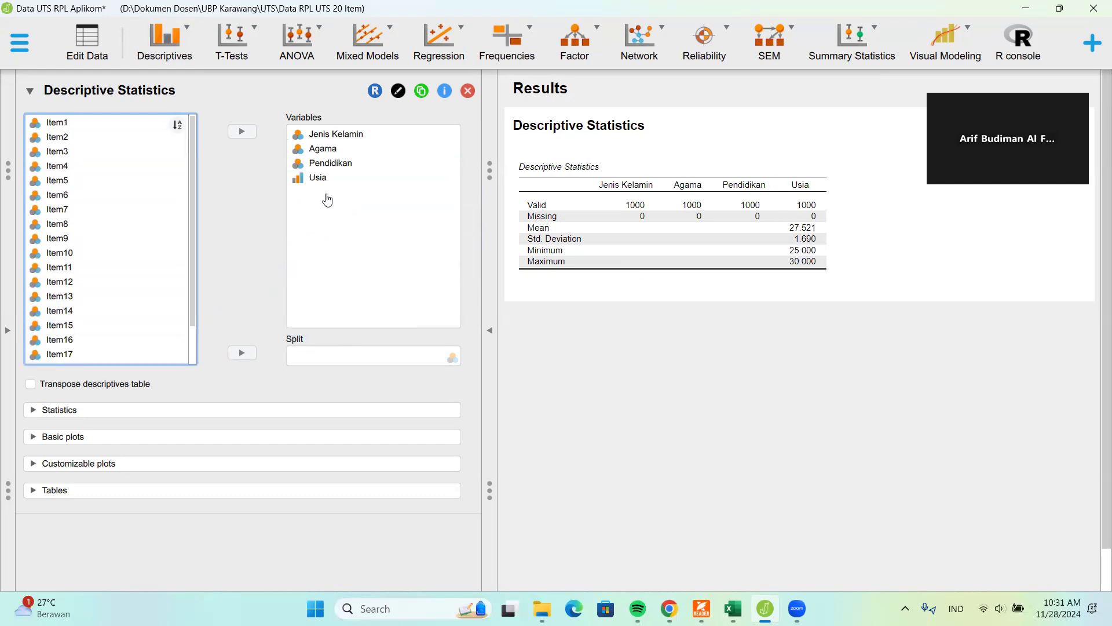
Transpose the descriptives table and add distribution plots with density displayed
left_click(119, 388)
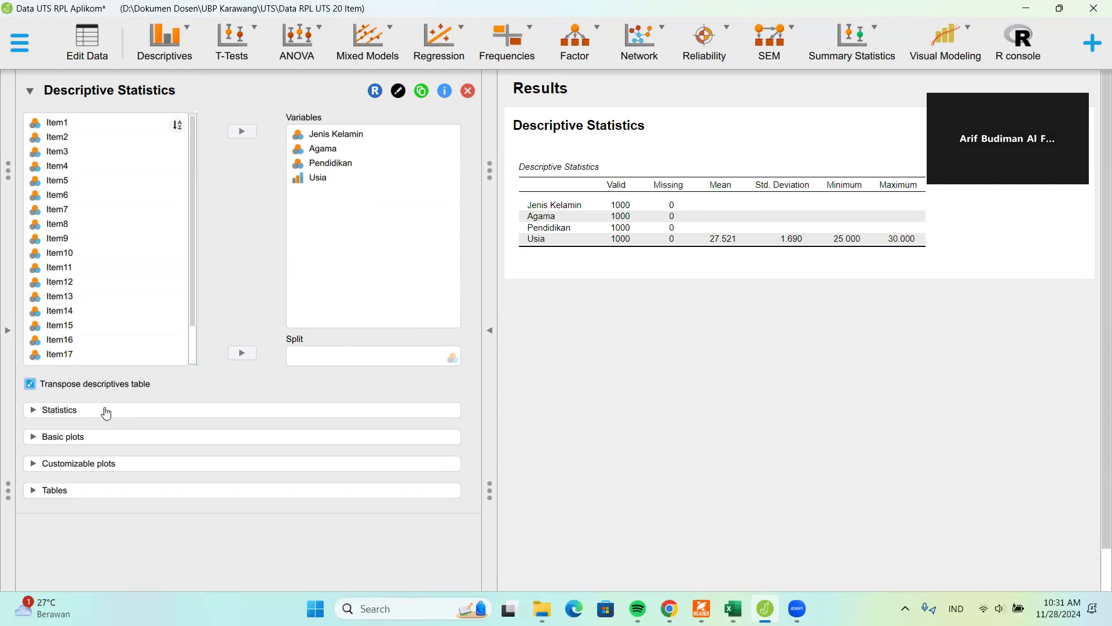
left_click(90, 438)
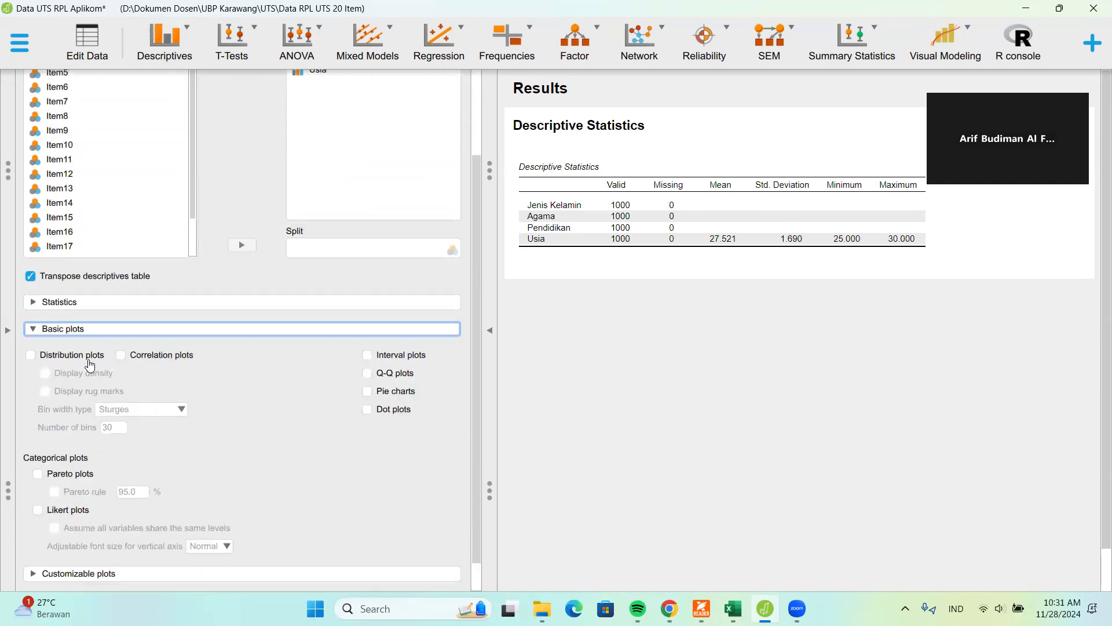
left_click(69, 355)
left_click(67, 377)
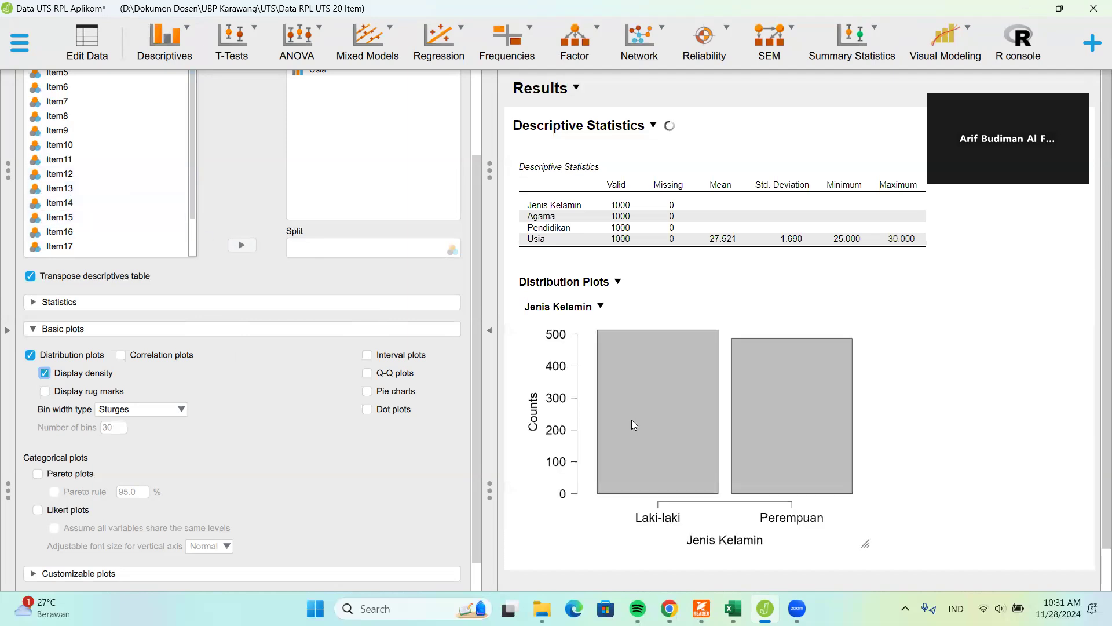
Examine the distribution plots for Jenis Kelamin, Agama, Pendidikan and Usia in the results
scroll(630, 385, "down", 10)
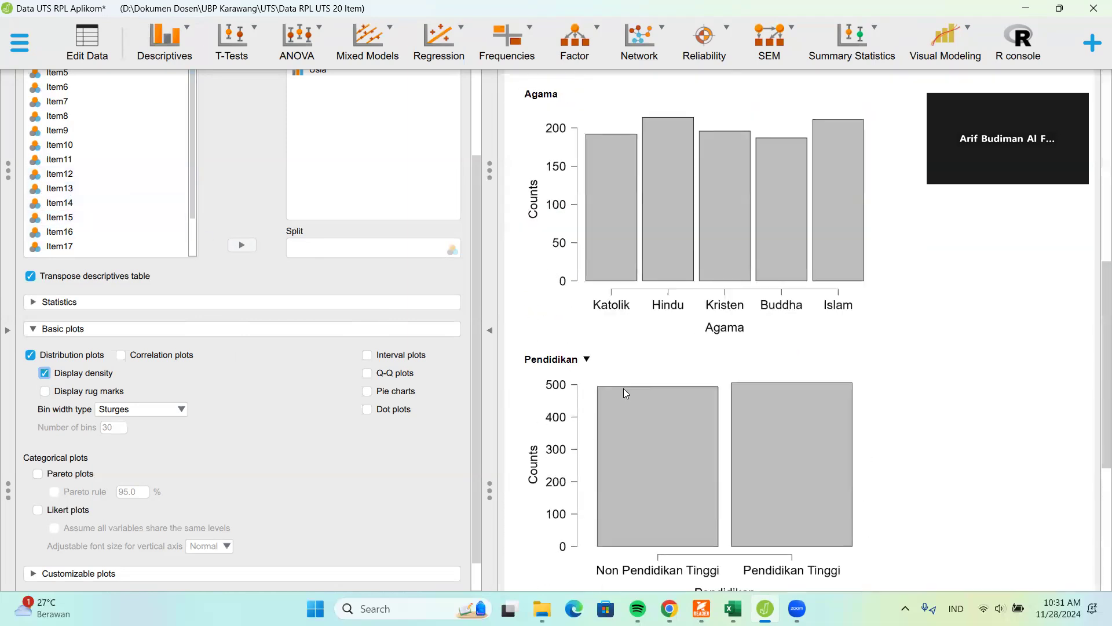
scroll(625, 394, "down", 3)
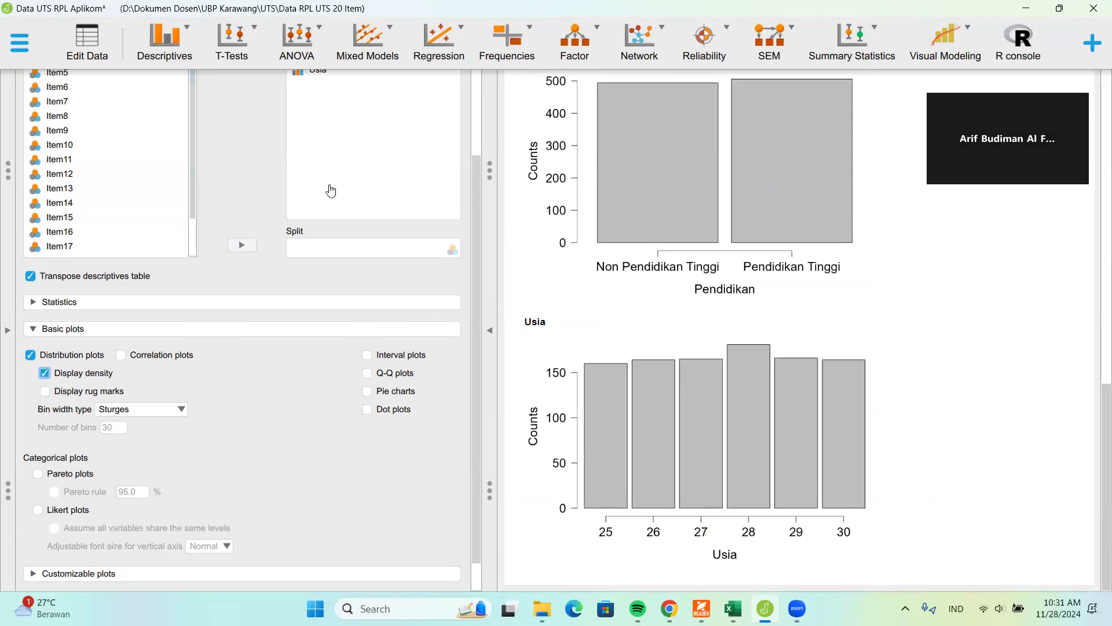
scroll(330, 189, "up", 3)
scroll(827, 272, "up", 10)
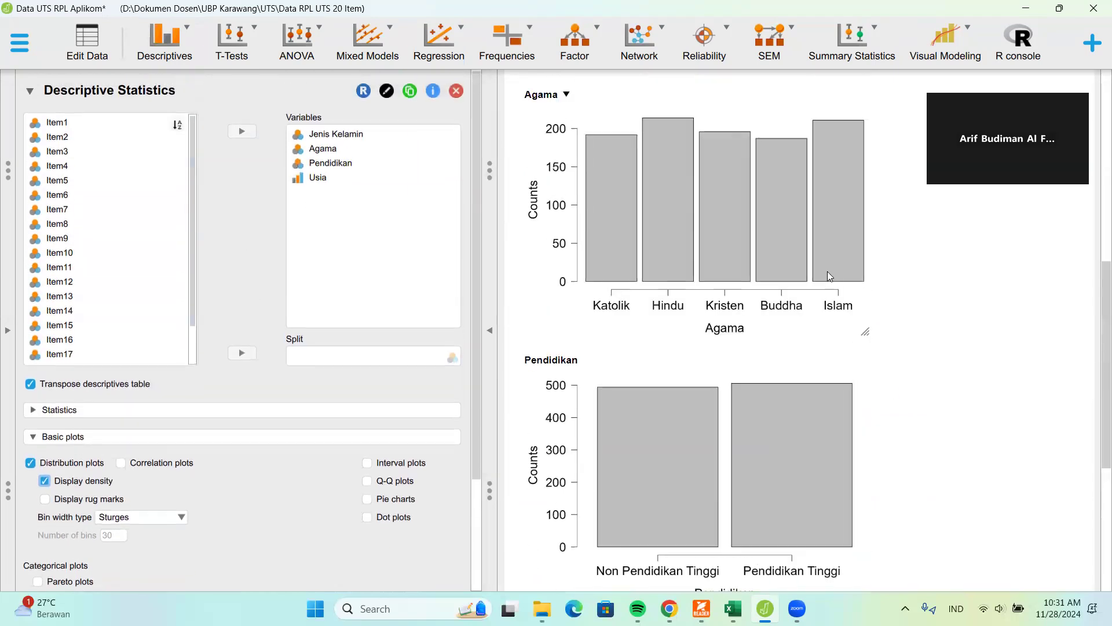
scroll(799, 340, "up", 5)
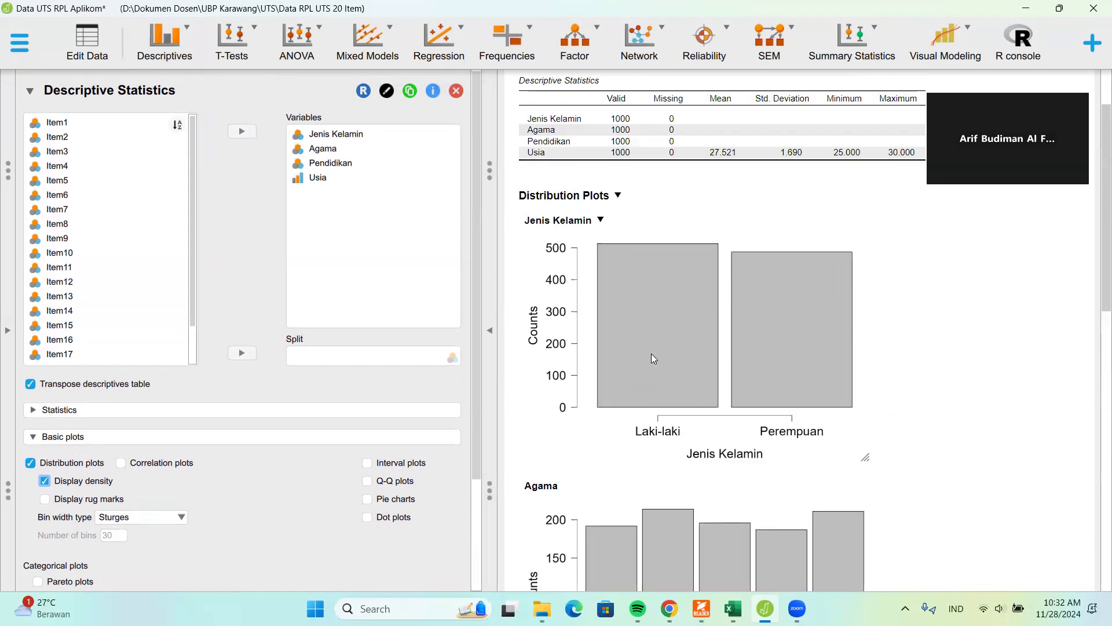
scroll(834, 382, "down", 9)
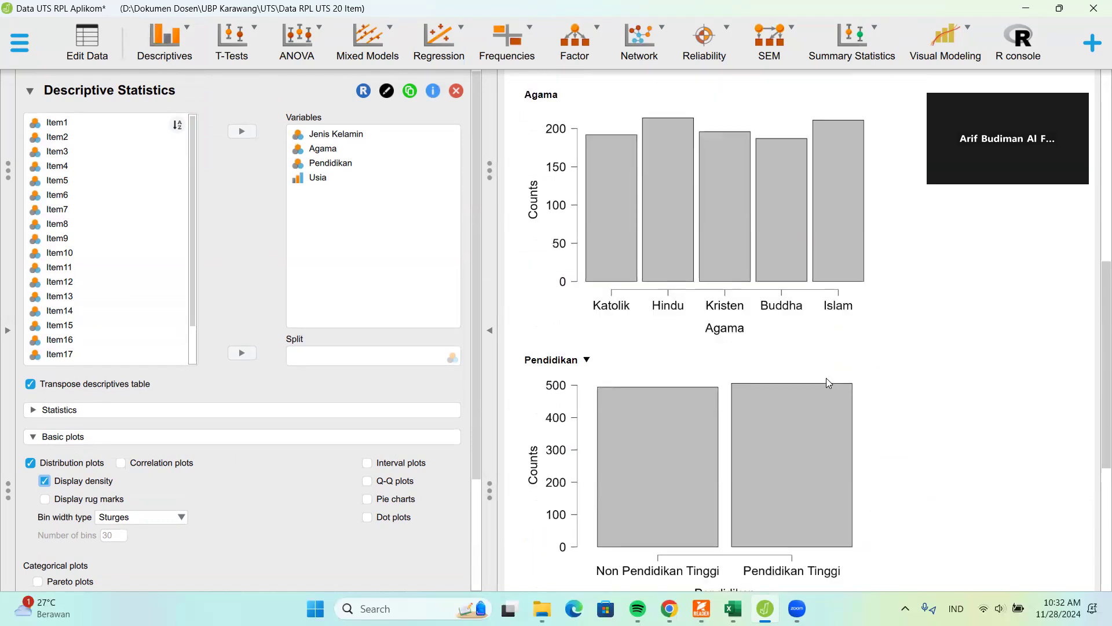
scroll(749, 320, "down", 6)
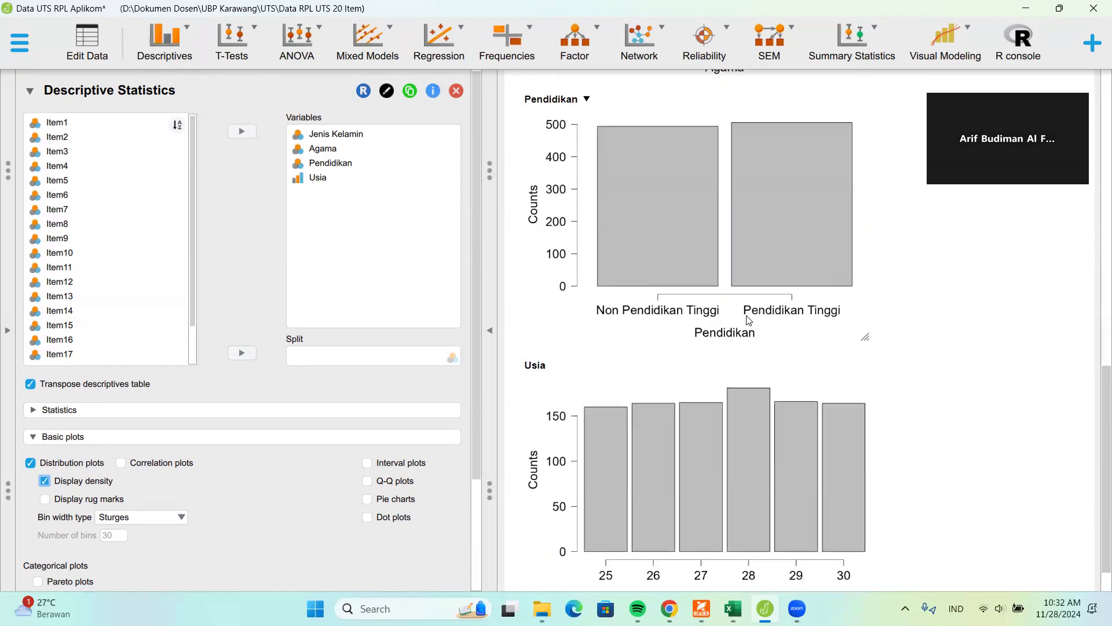
scroll(749, 320, "down", 1)
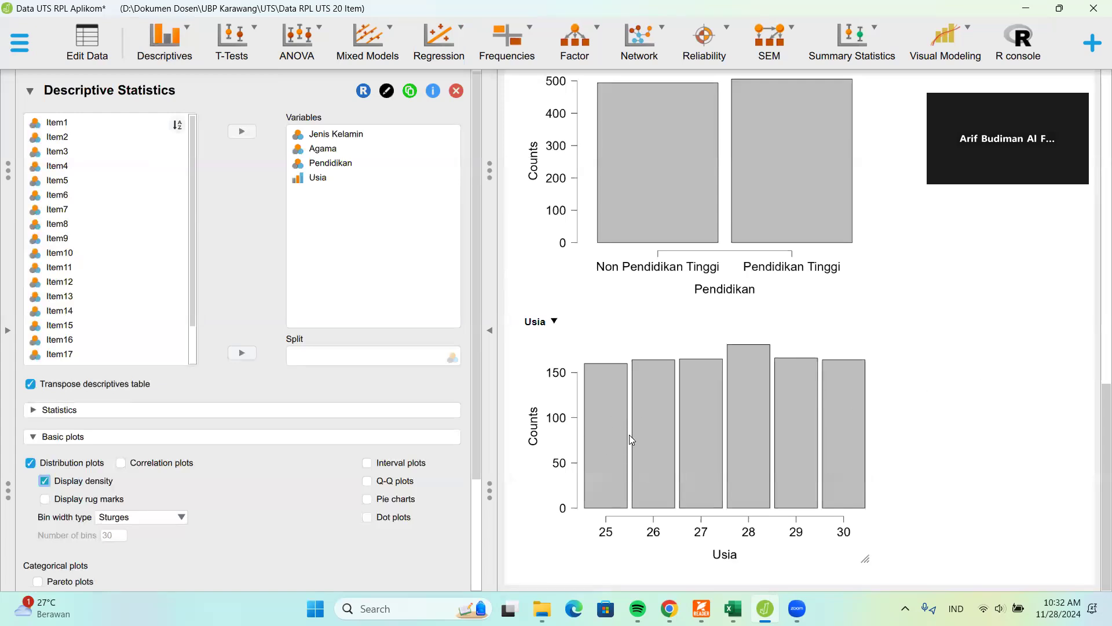
Add interval plots to the analysis and change the Usia variable's measurement type to Scale in the data table
scroll(202, 455, "down", 3)
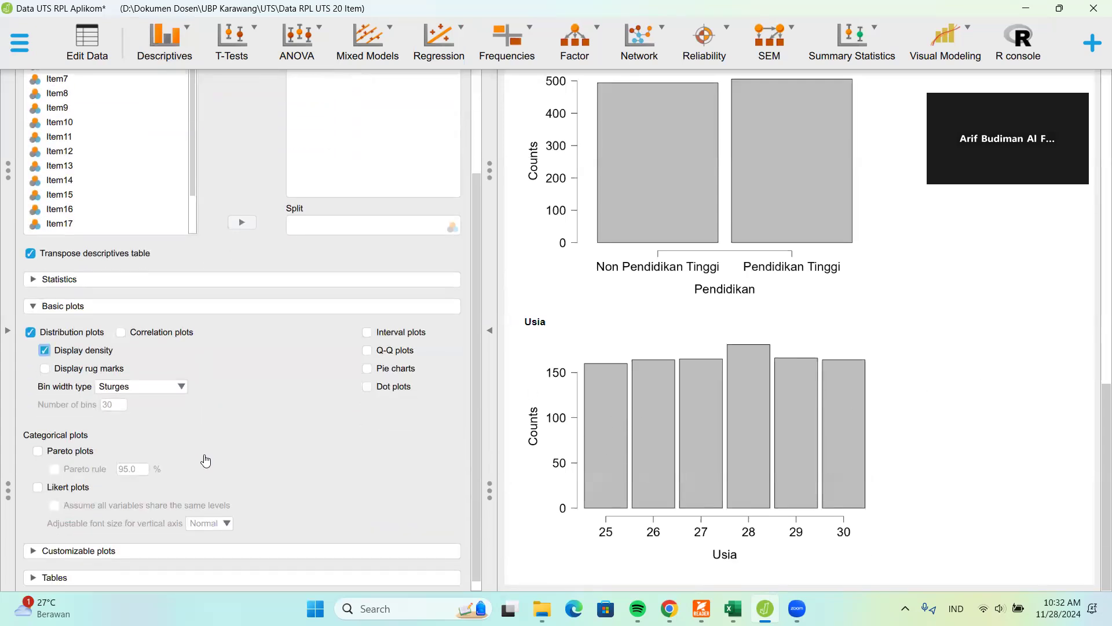
left_click(369, 330)
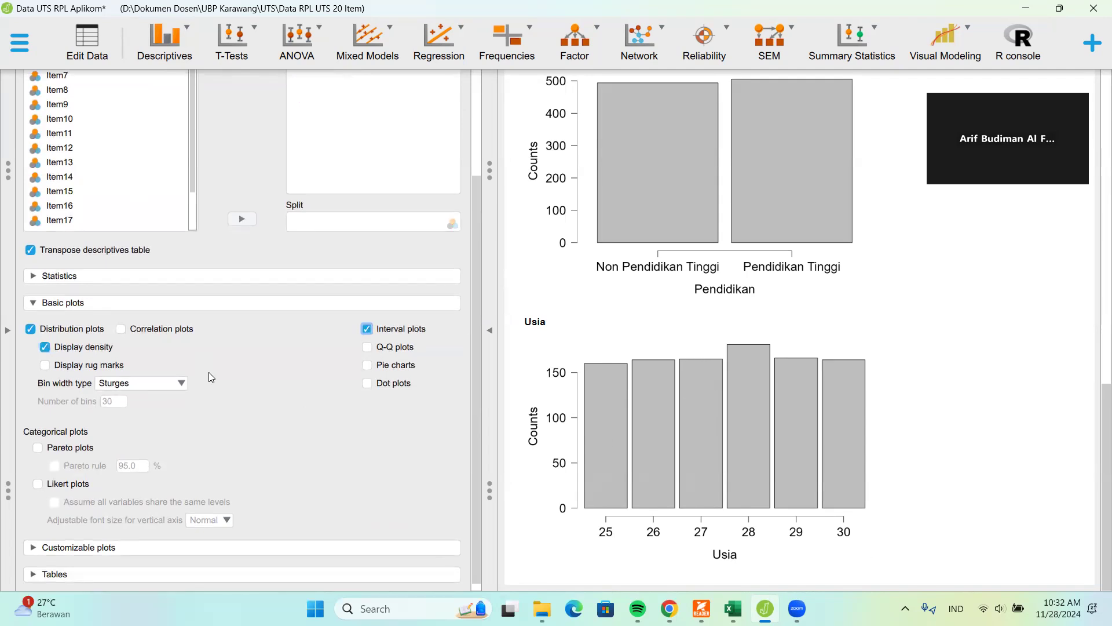
left_click(12, 344)
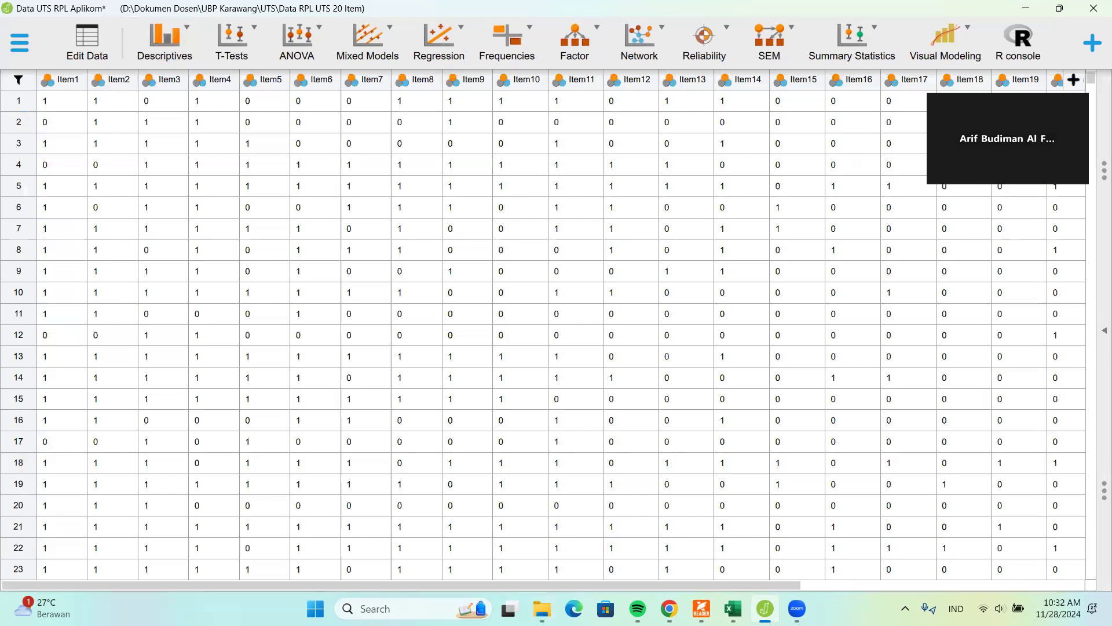
left_click_drag(509, 587, 923, 496)
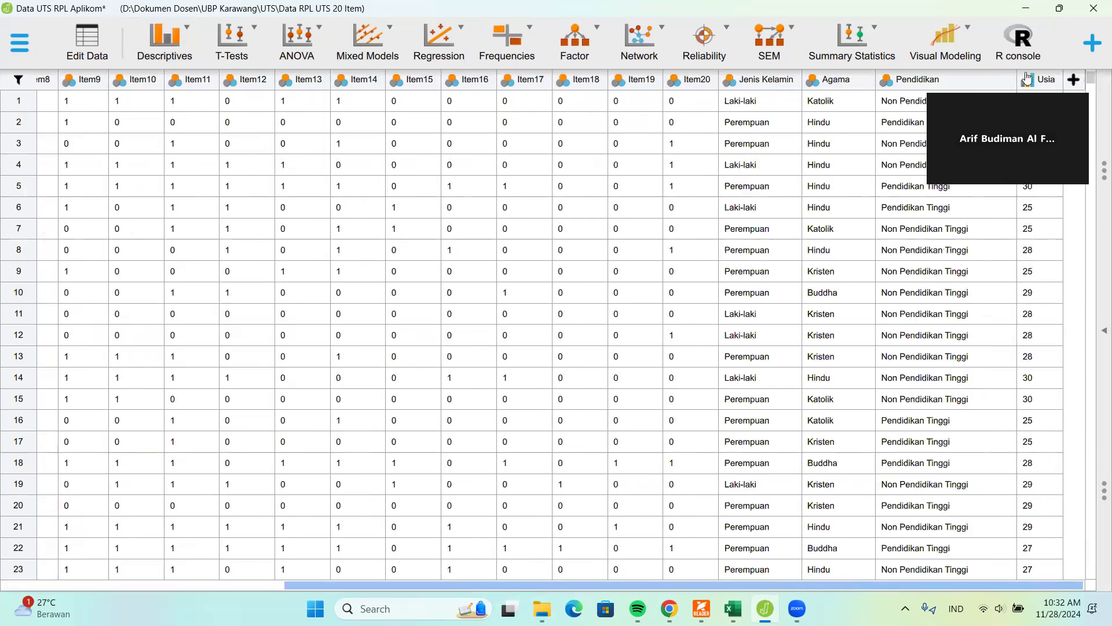
left_click(1047, 95)
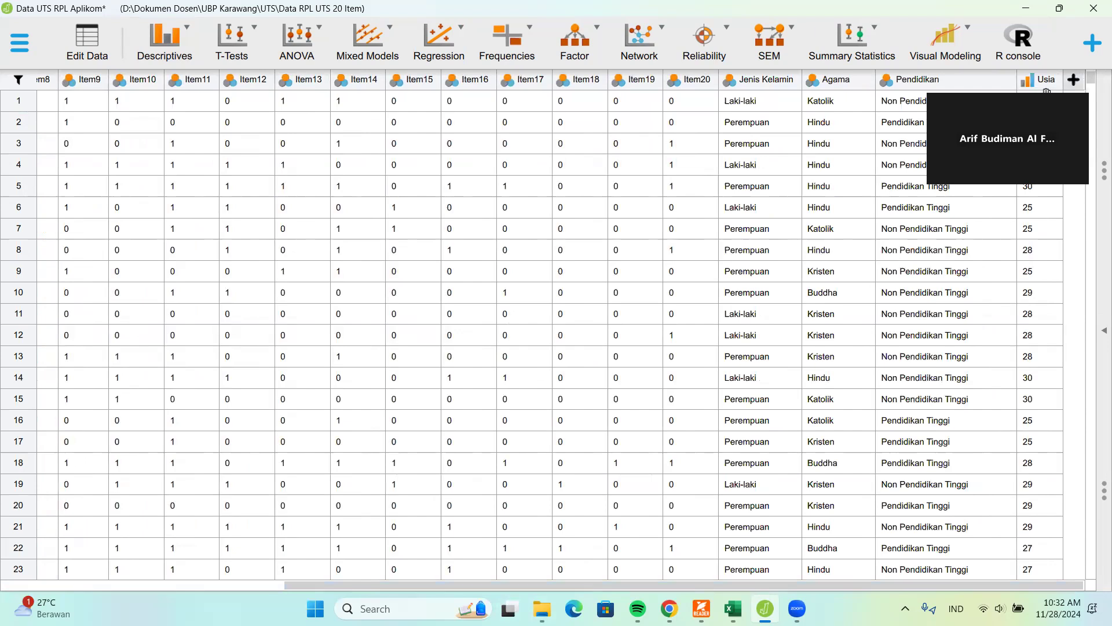
left_click(1100, 330)
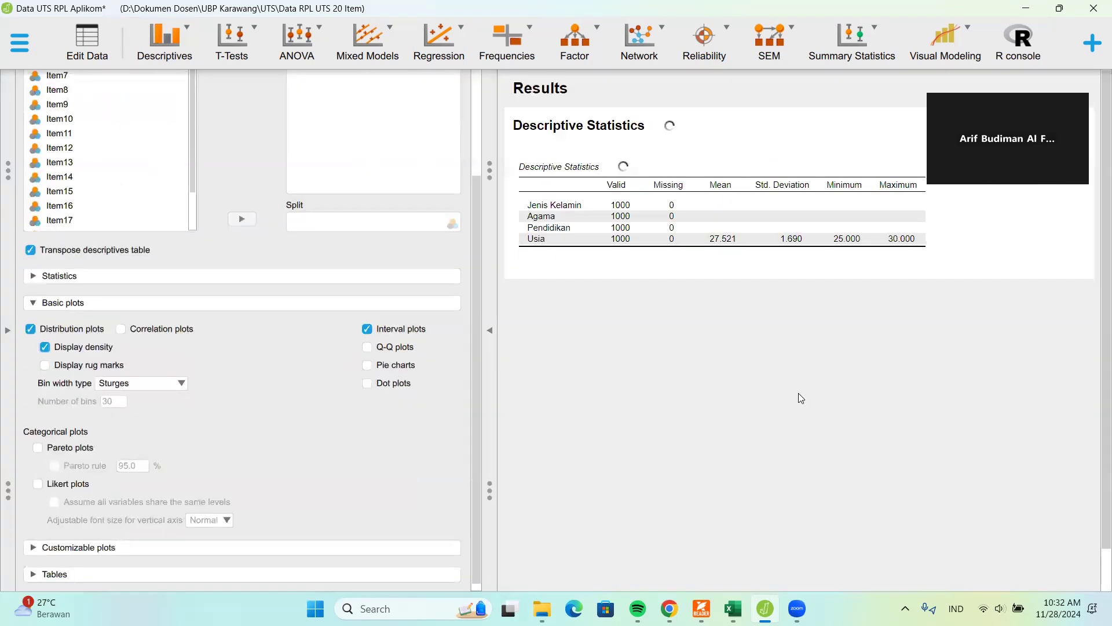
scroll(688, 421, "down", 5)
scroll(688, 422, "down", 8)
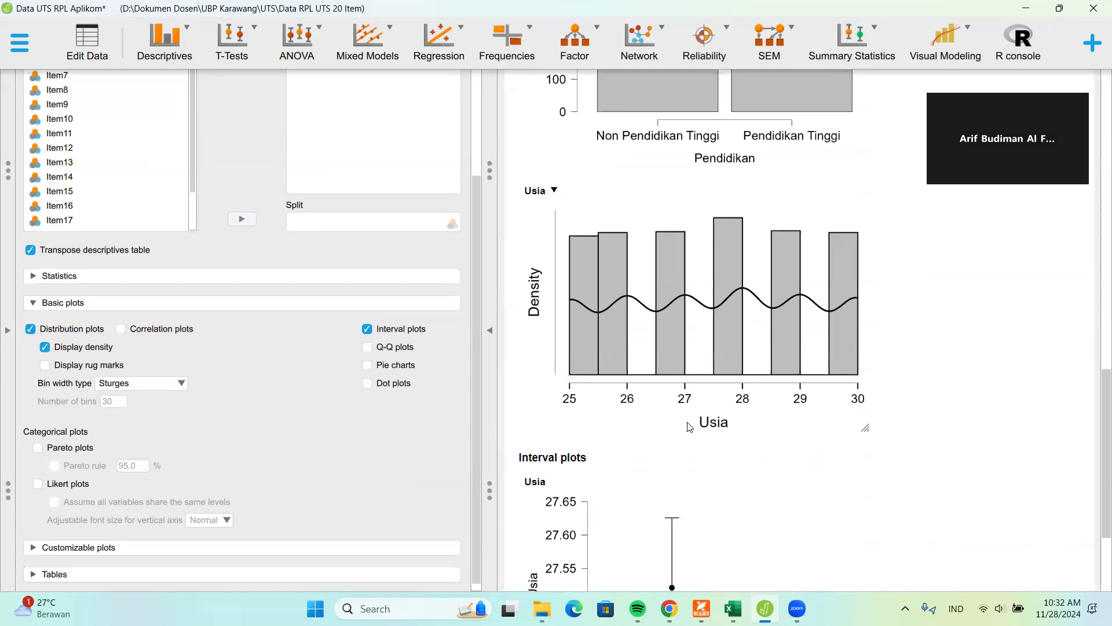
scroll(617, 320, "down", 3)
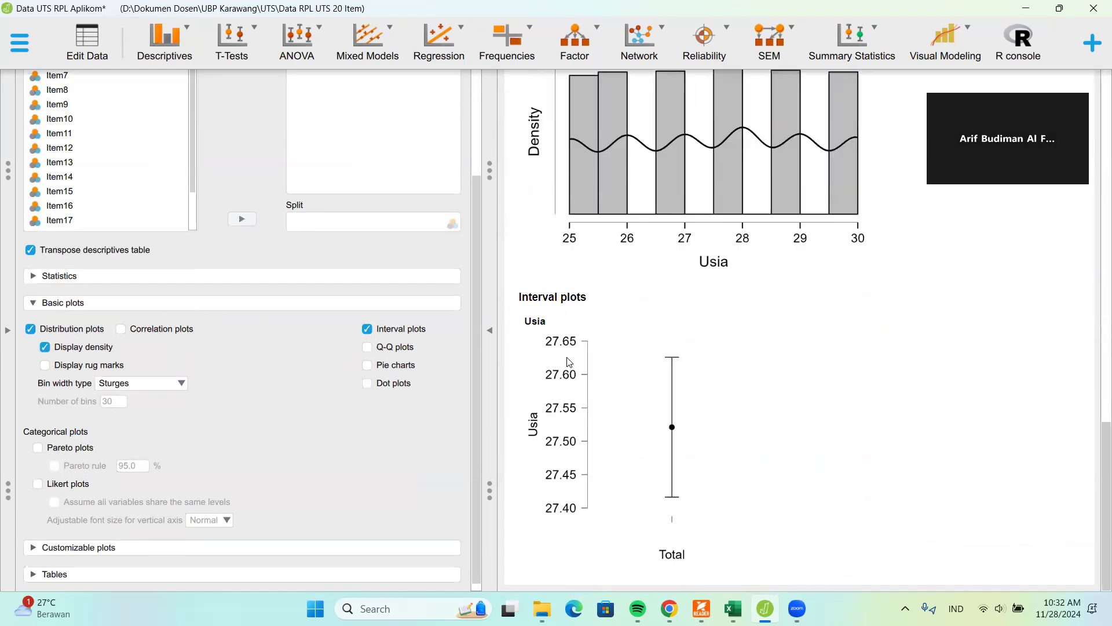
Expand the table options and add Q-Q plots and pie charts to the descriptive results
left_click(94, 575)
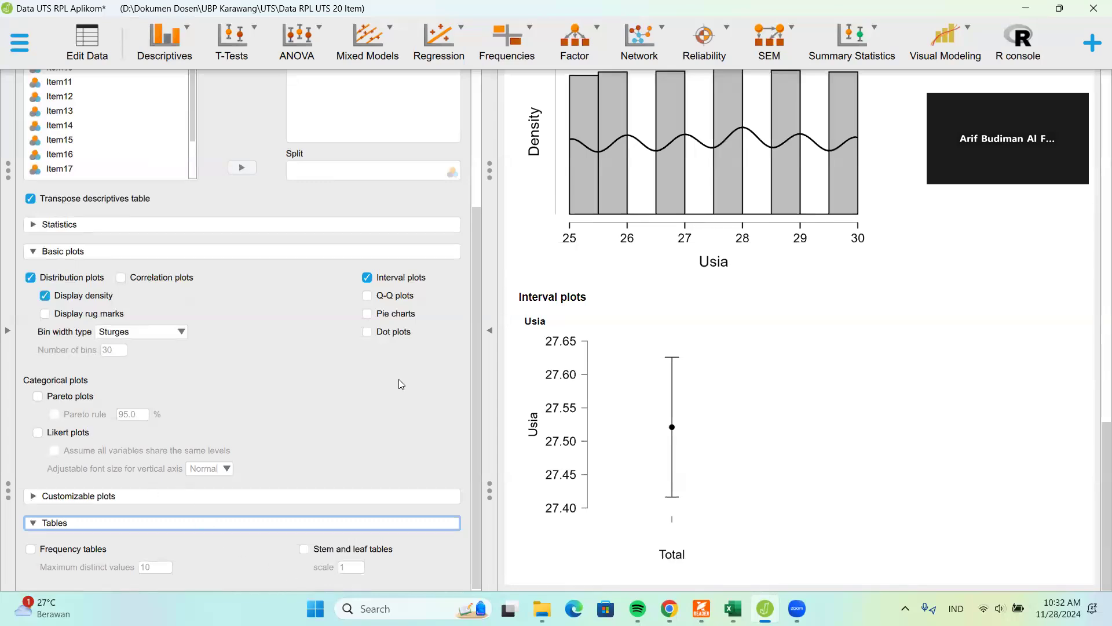
left_click(368, 297)
left_click(372, 313)
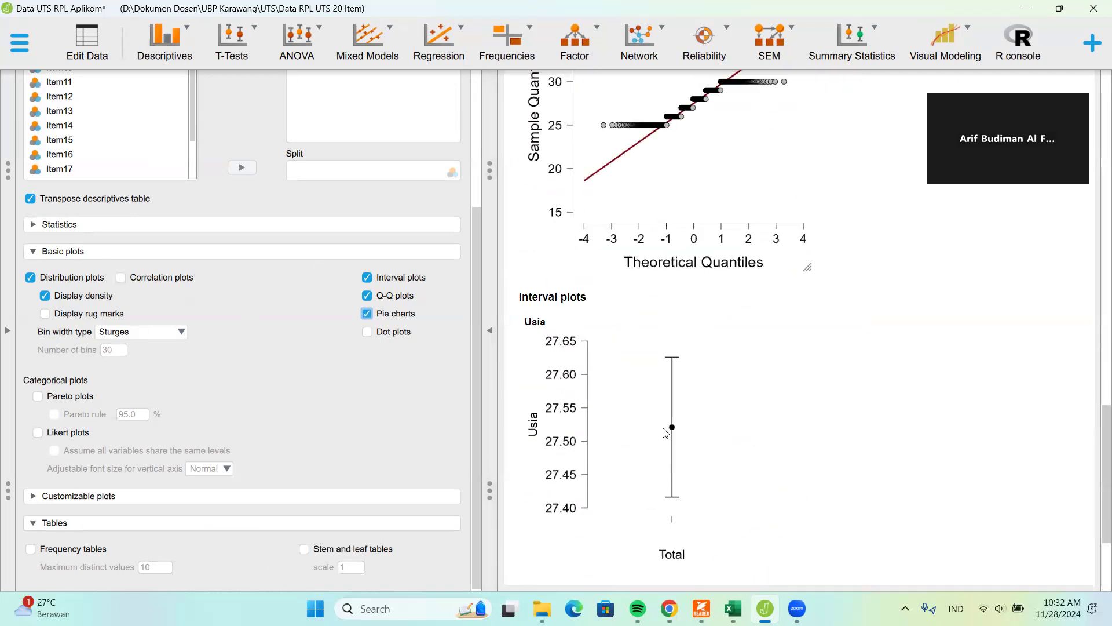
scroll(665, 430, "down", 3)
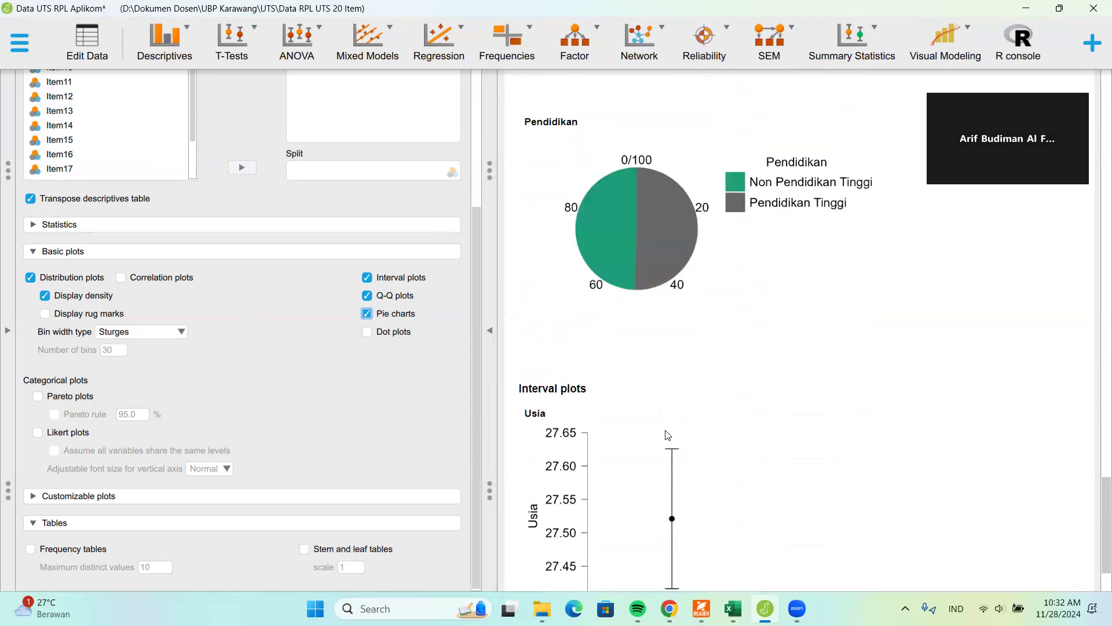
scroll(665, 431, "up", 5)
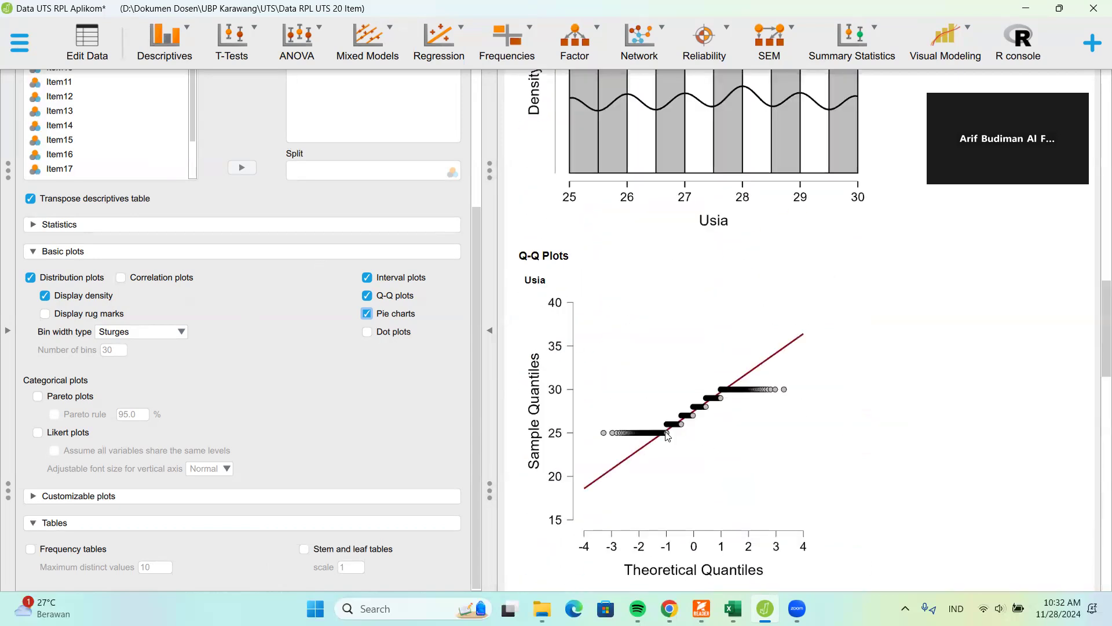
scroll(665, 433, "up", 8)
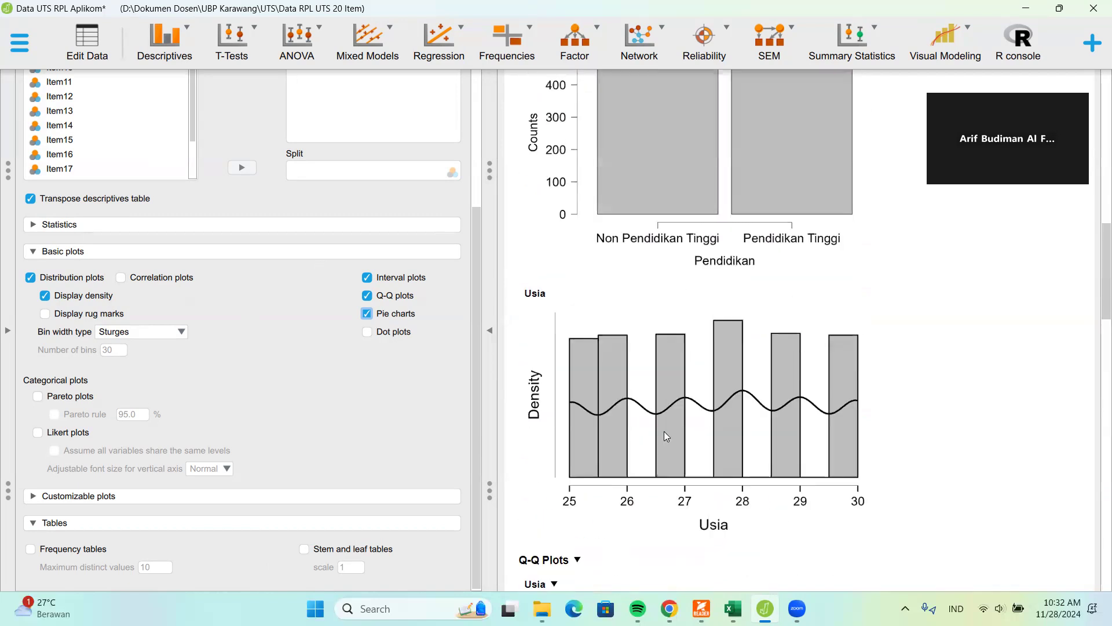
Collapse the basic and customizable plot options and fold up the Descriptive Statistics analysis form
scroll(666, 435, "up", 4)
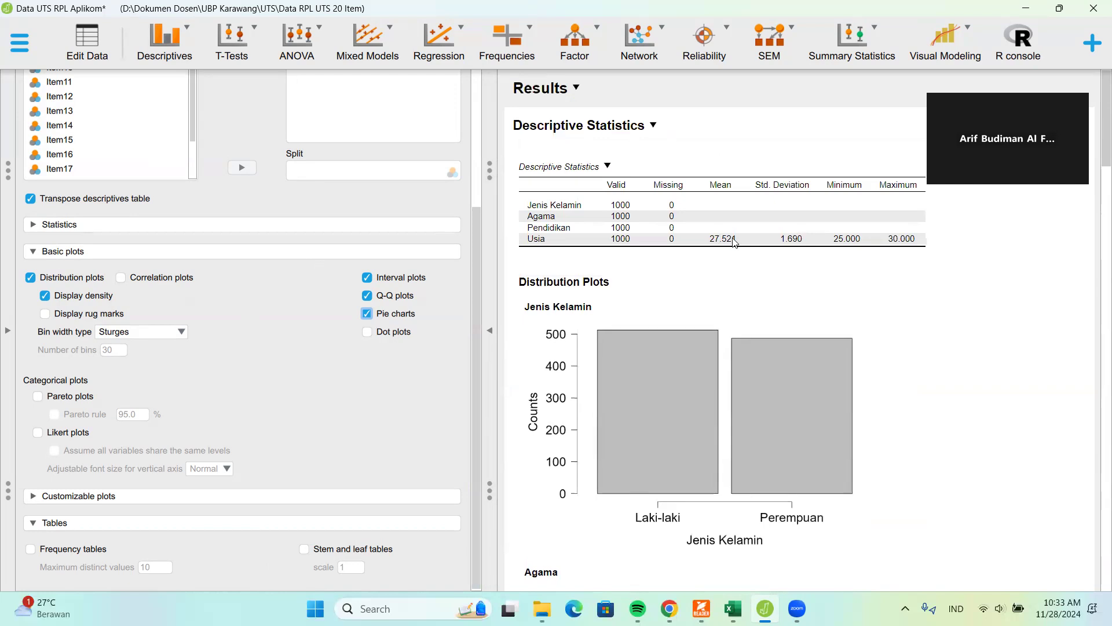
left_click(130, 494)
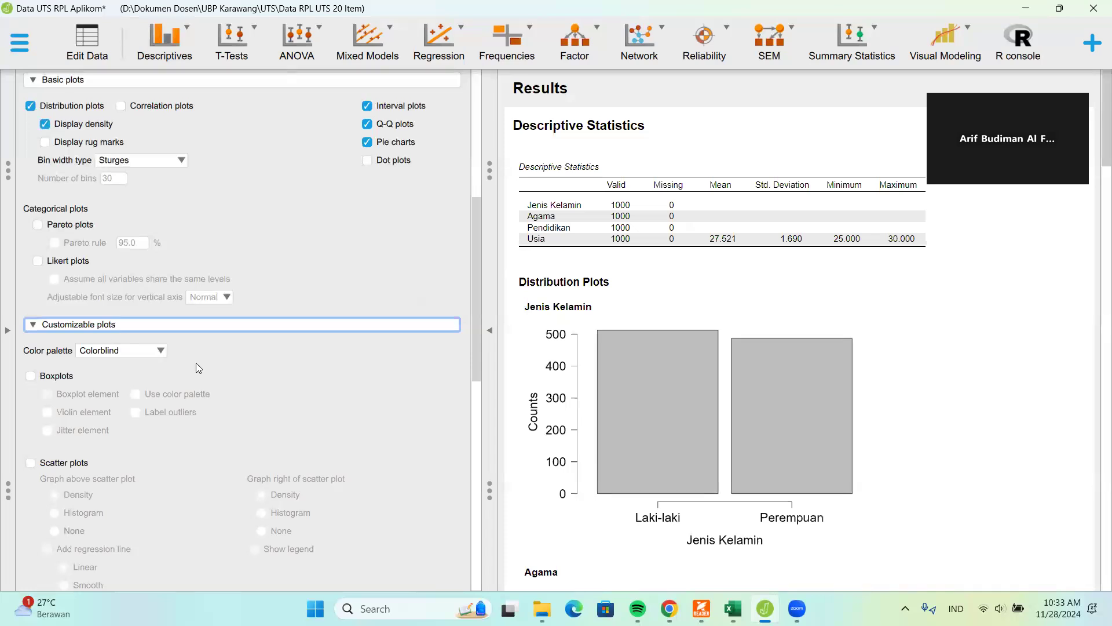
scroll(198, 370, "up", 5)
left_click(201, 384)
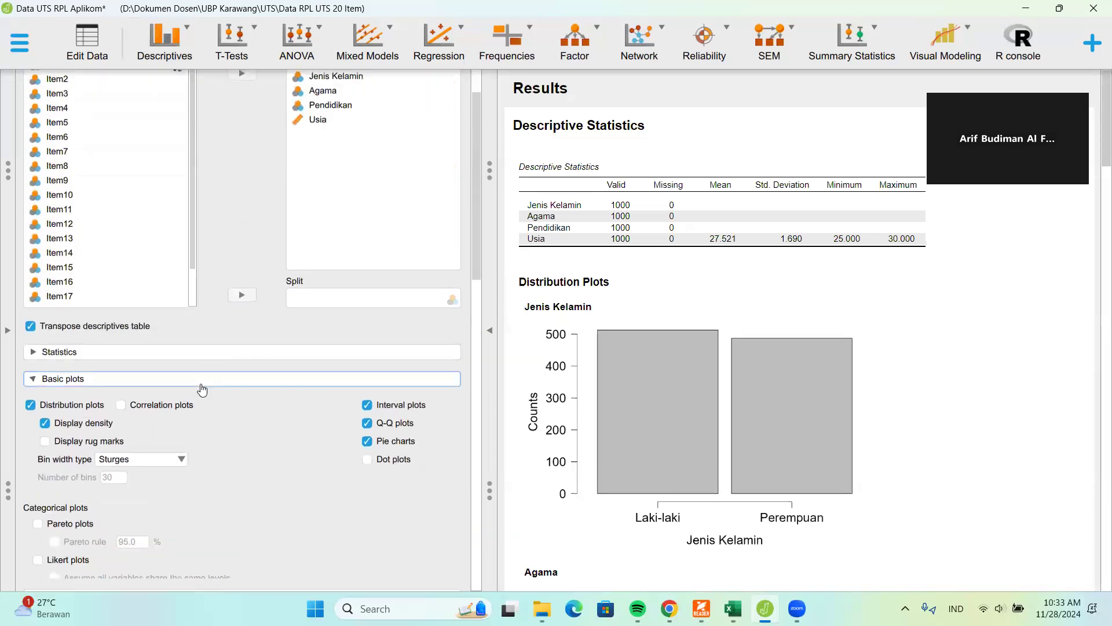
left_click(193, 412)
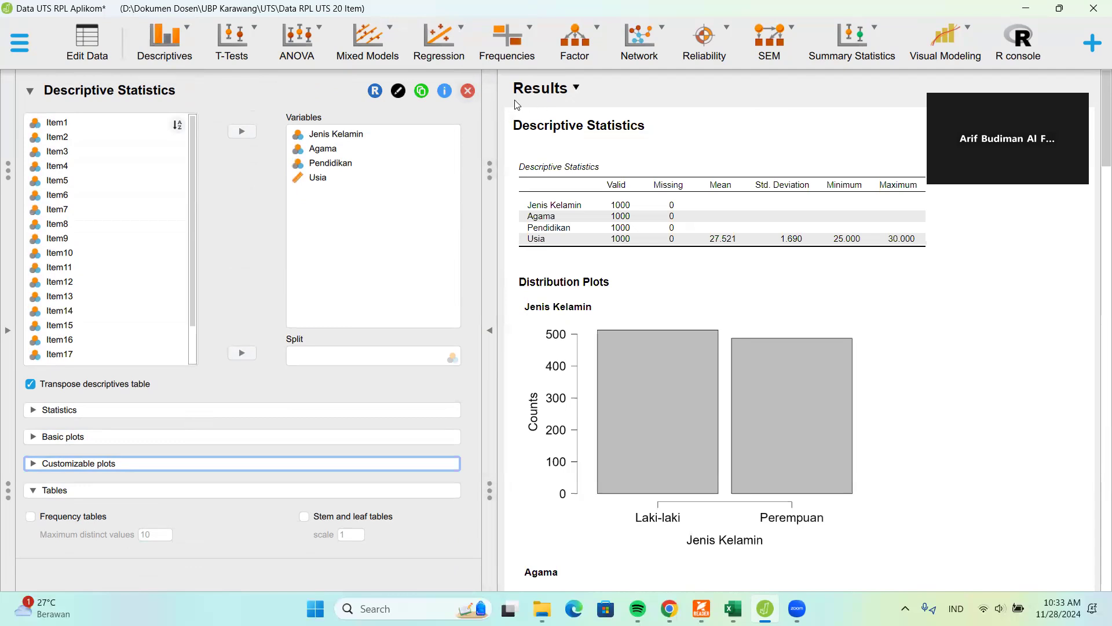
left_click(118, 91)
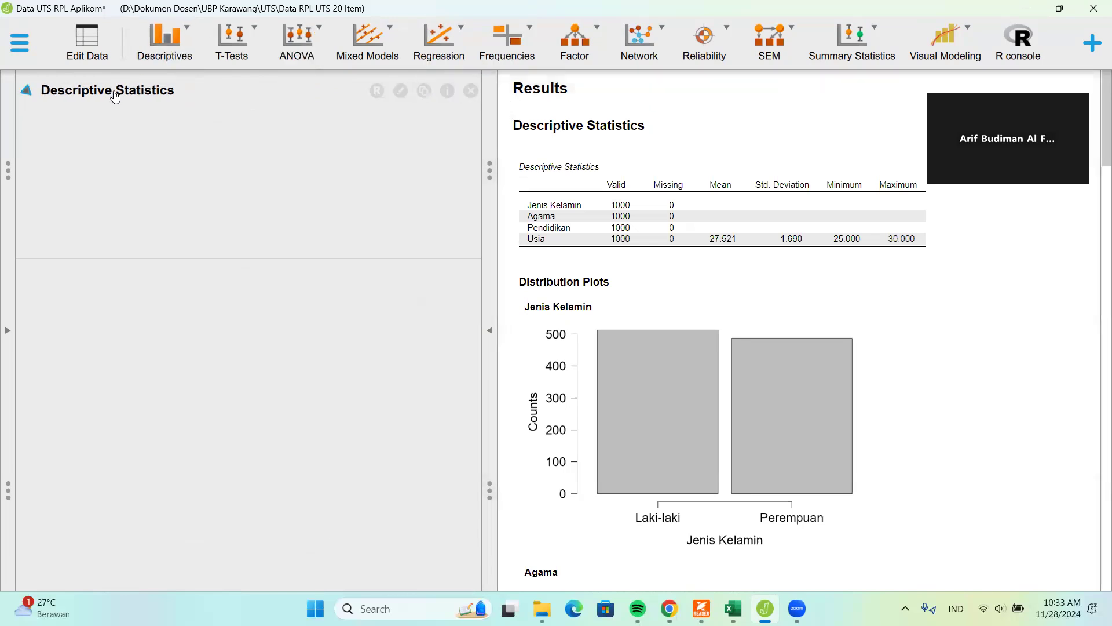
Open the UJI T.csv data set from the Foto Bahan Statistika folder and maximize its window
left_click(241, 44)
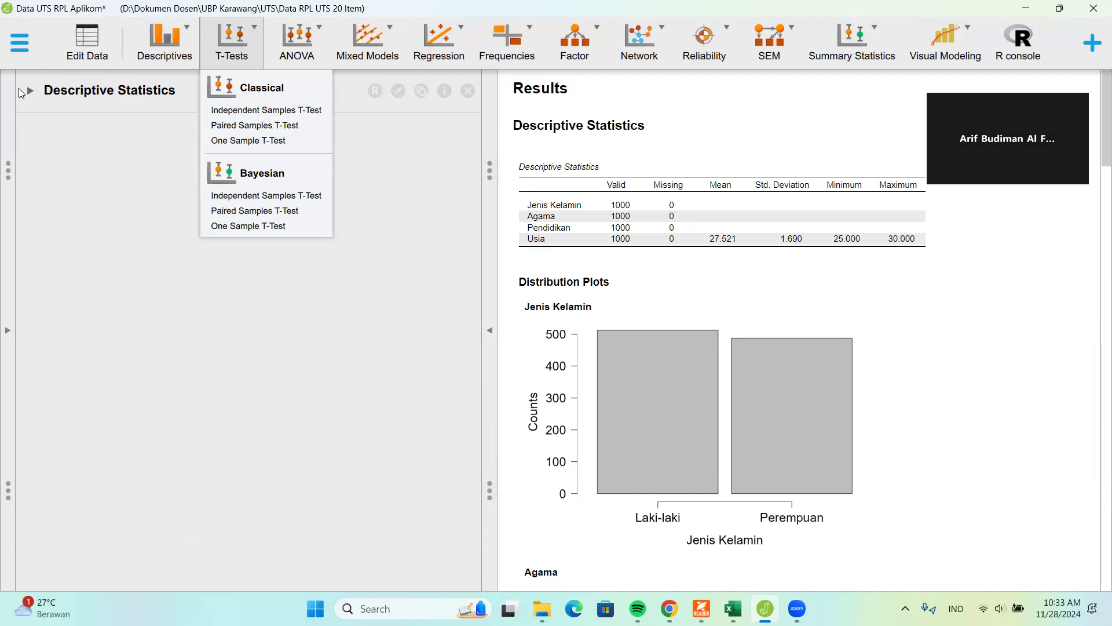
left_click(20, 43)
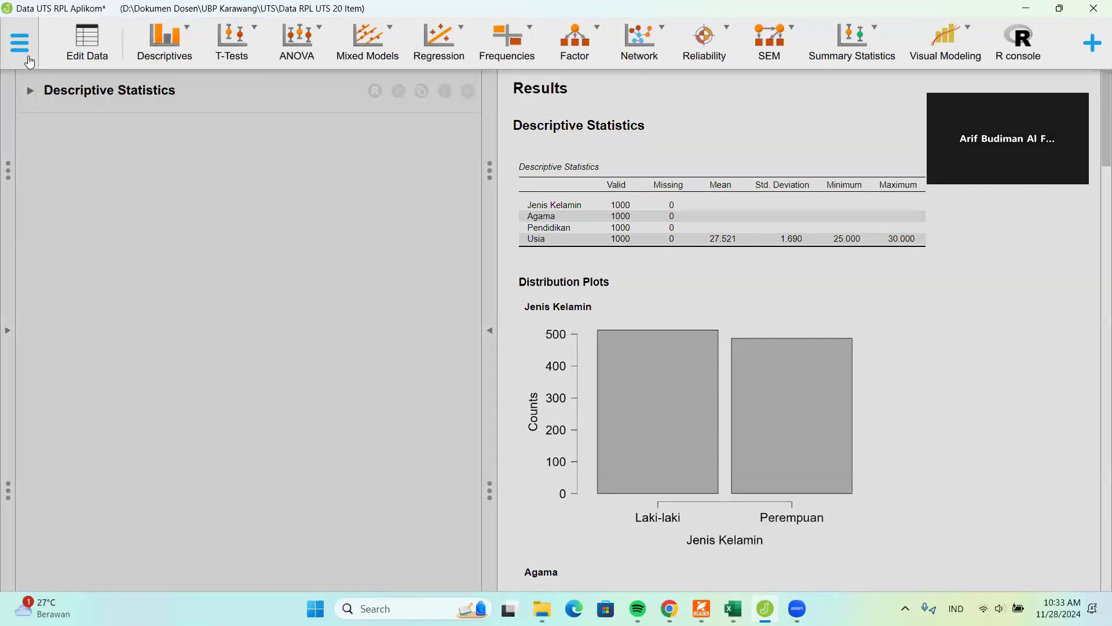
left_click(65, 97)
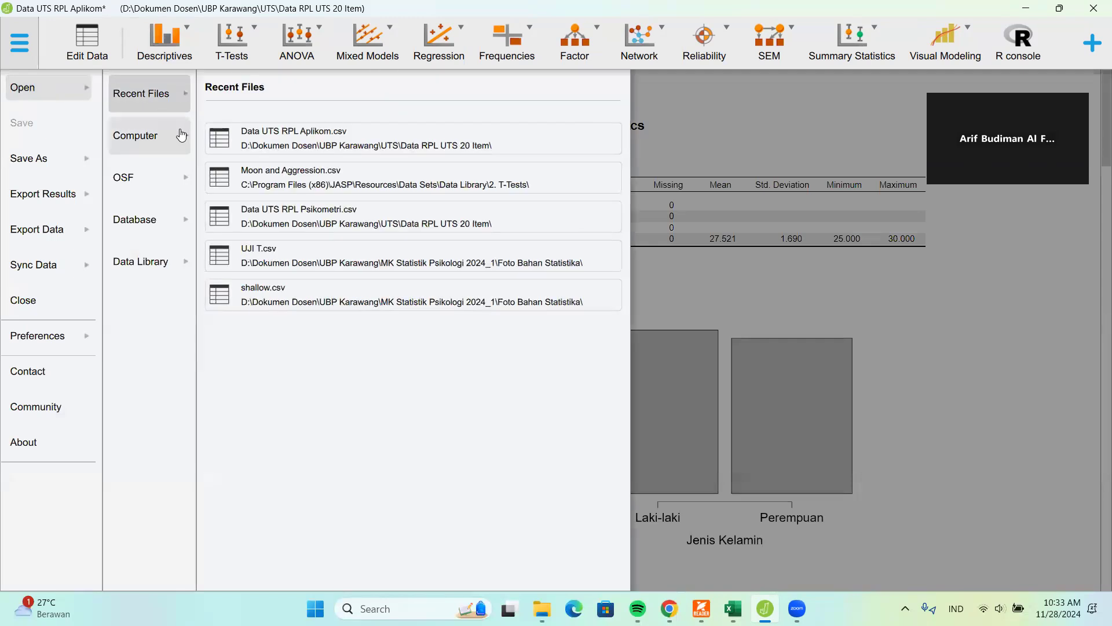
left_click(177, 139)
left_click(221, 119)
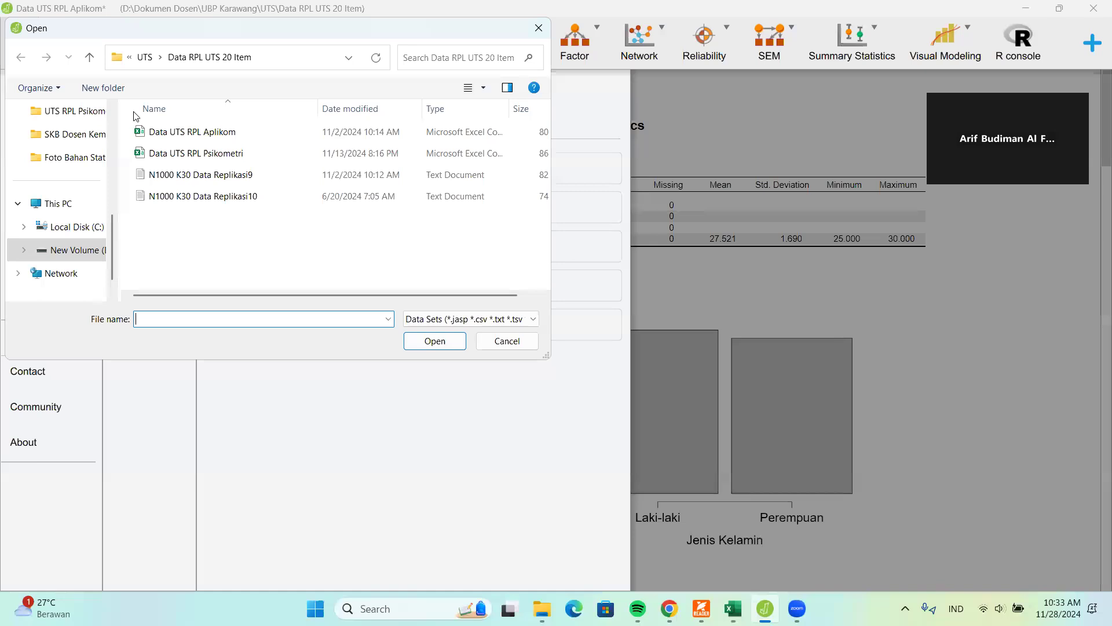
scroll(67, 167, "up", 1)
scroll(75, 170, "up", 2)
scroll(83, 172, "down", 2)
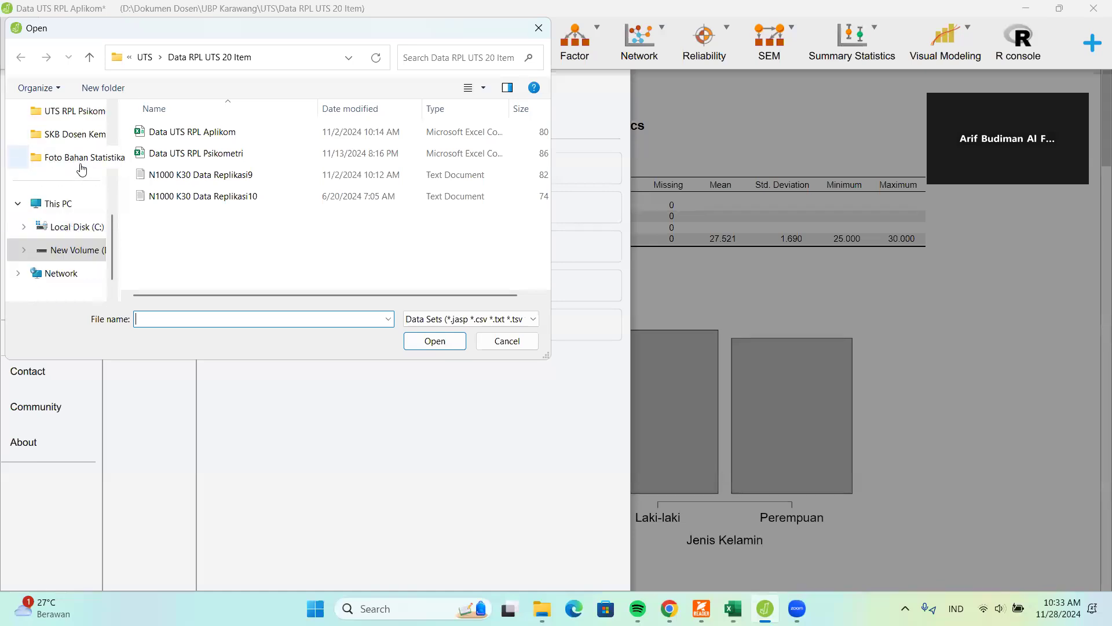
left_click(77, 161)
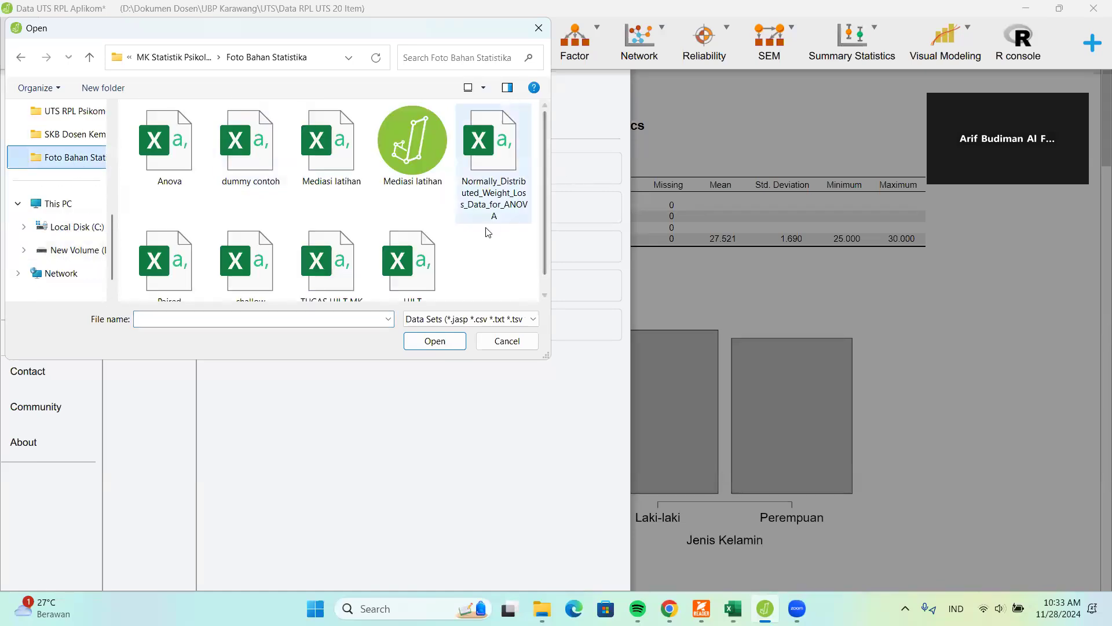
scroll(488, 232, "down", 1)
double_click(394, 257)
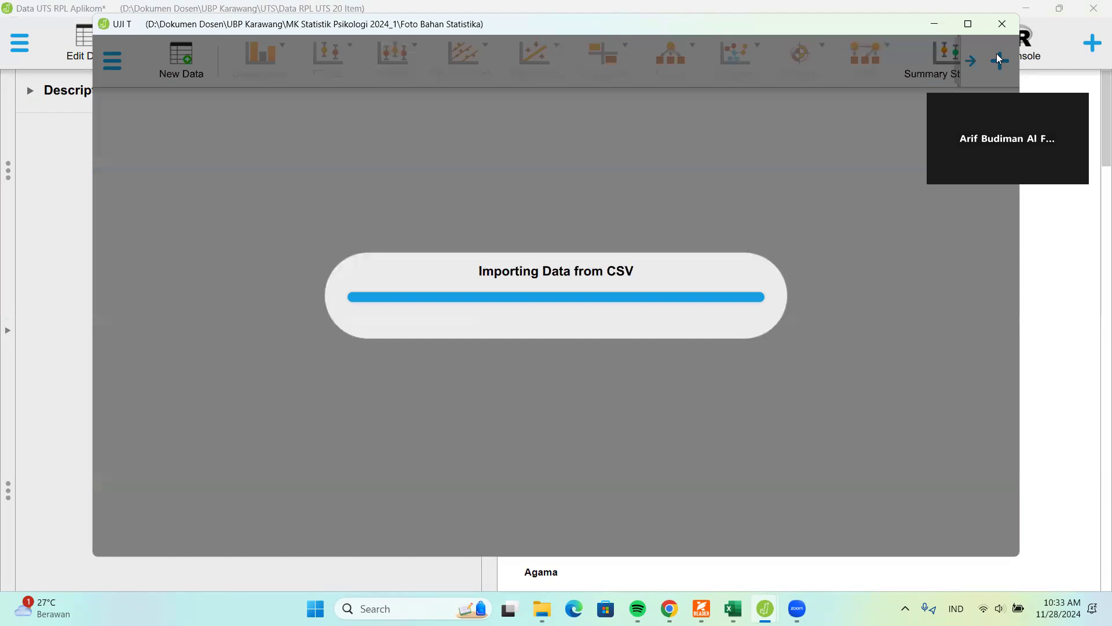
key("super+Up")
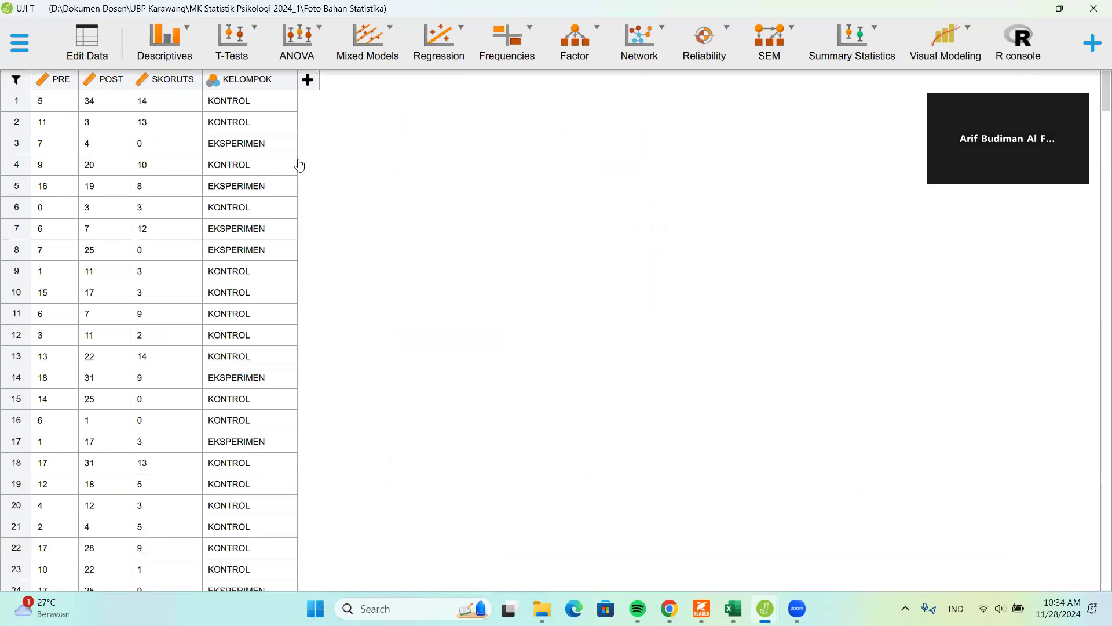
left_click(247, 46)
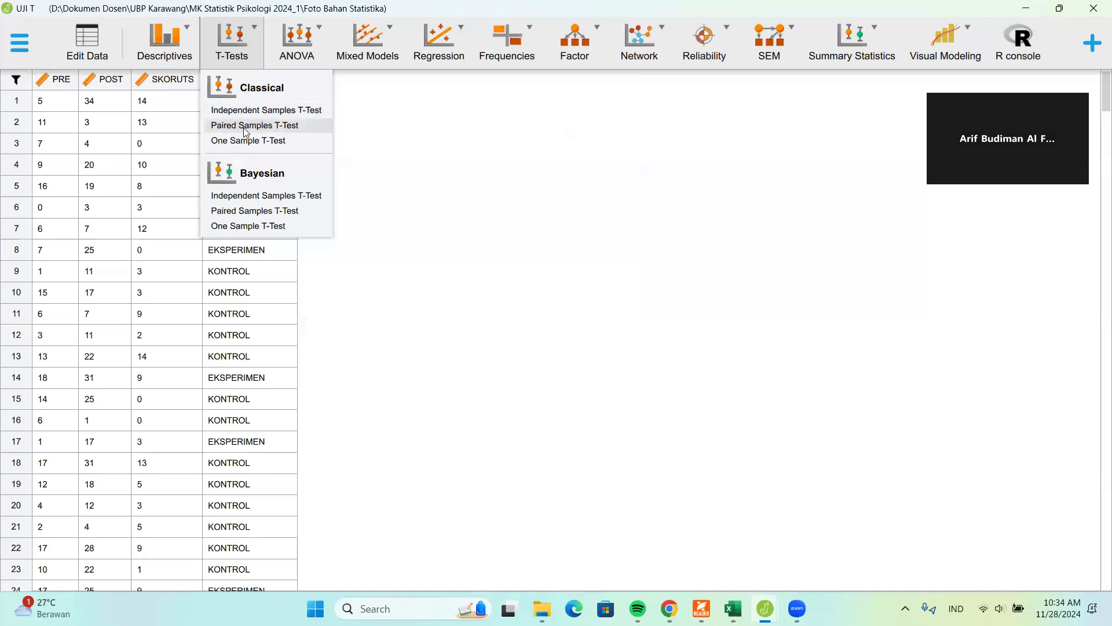
left_click(369, 141)
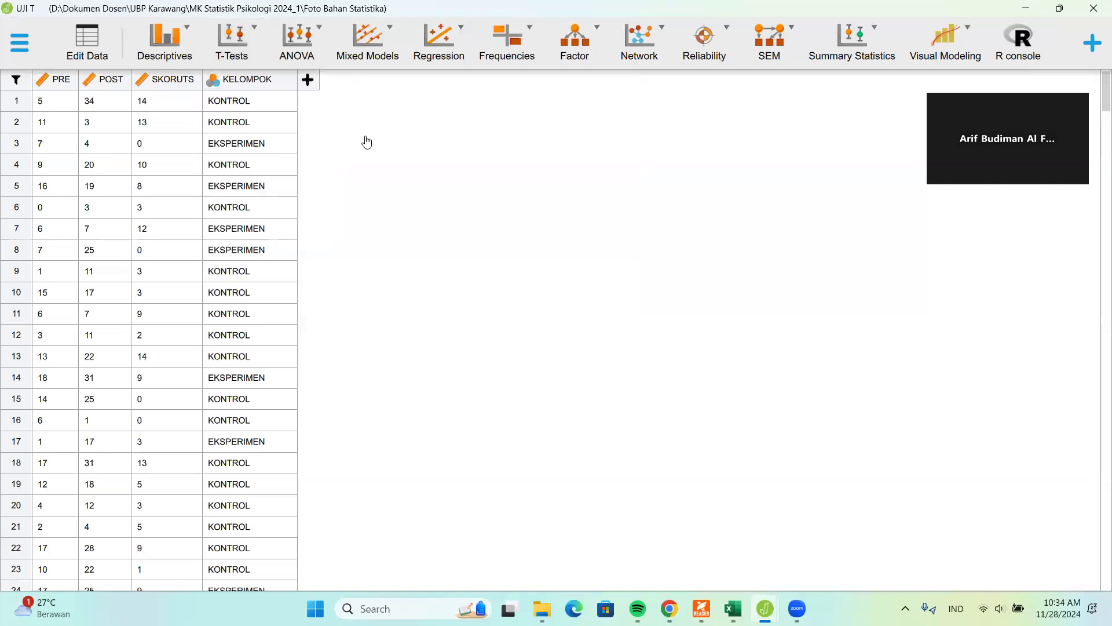
left_click(232, 55)
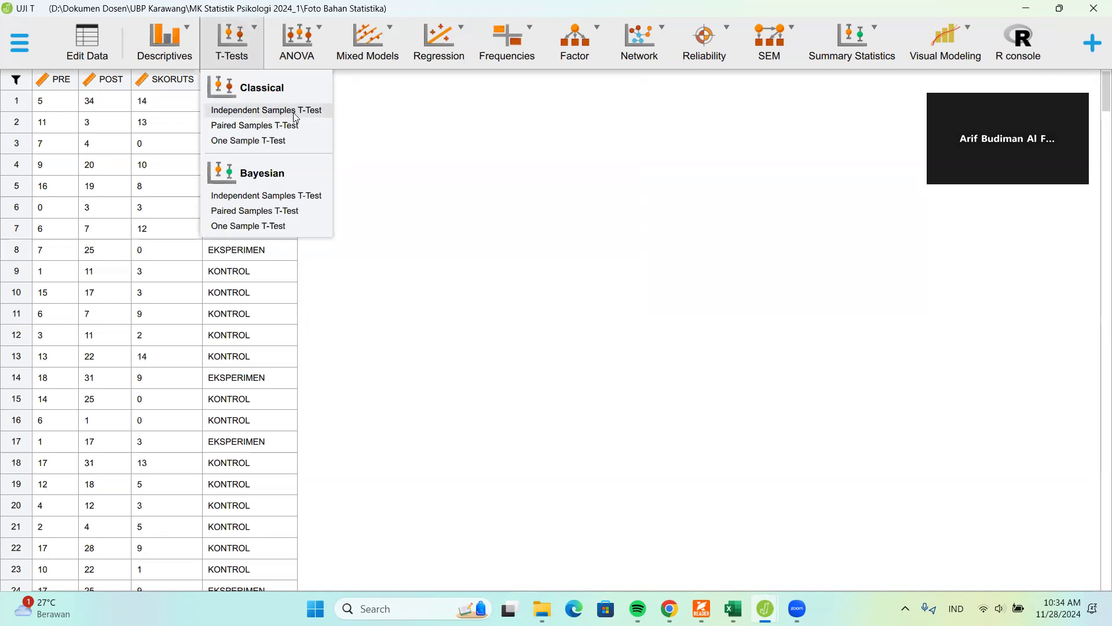
left_click(341, 111)
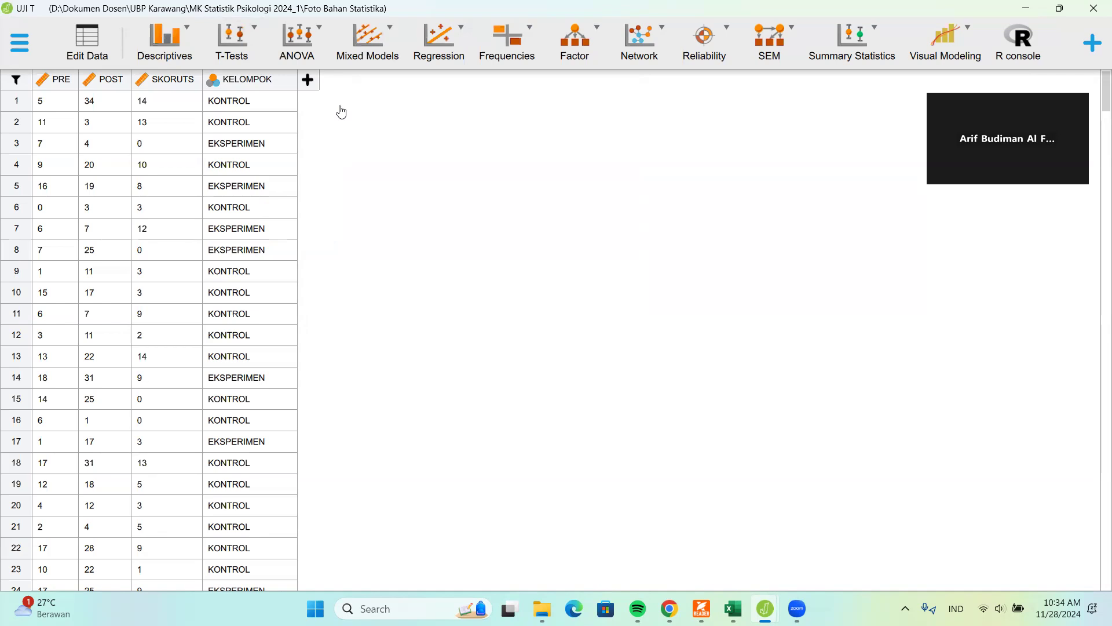
Create a classical independent samples t-test with SKORUTS as the dependent variable and KELOMPOK as the grouping variable
left_click(231, 51)
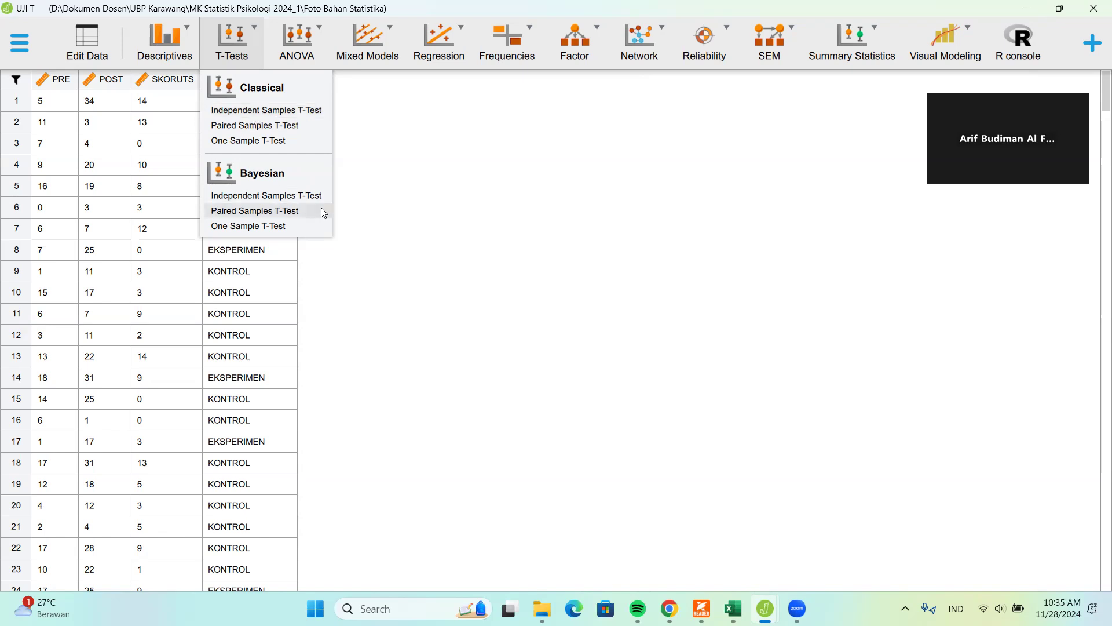
left_click(268, 110)
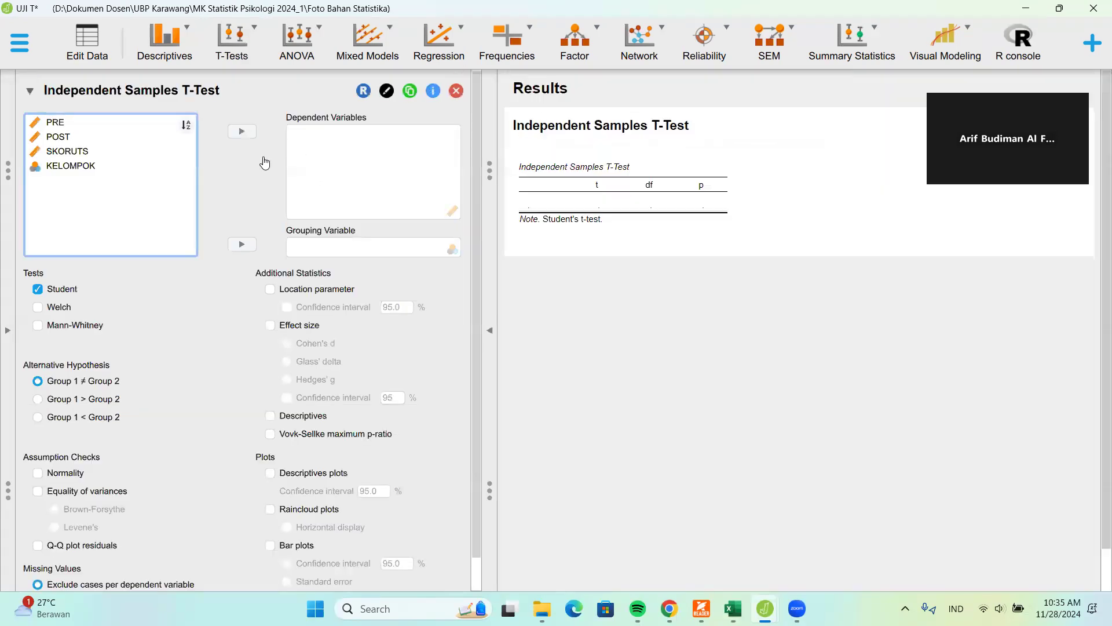
left_click(73, 158)
left_click(241, 131)
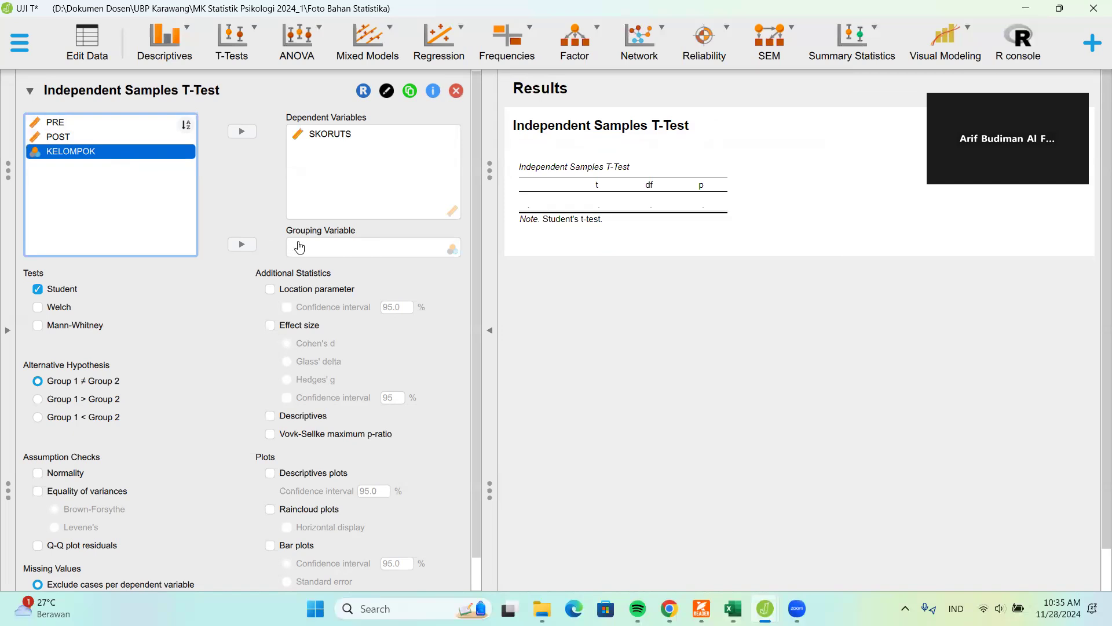
left_click(241, 244)
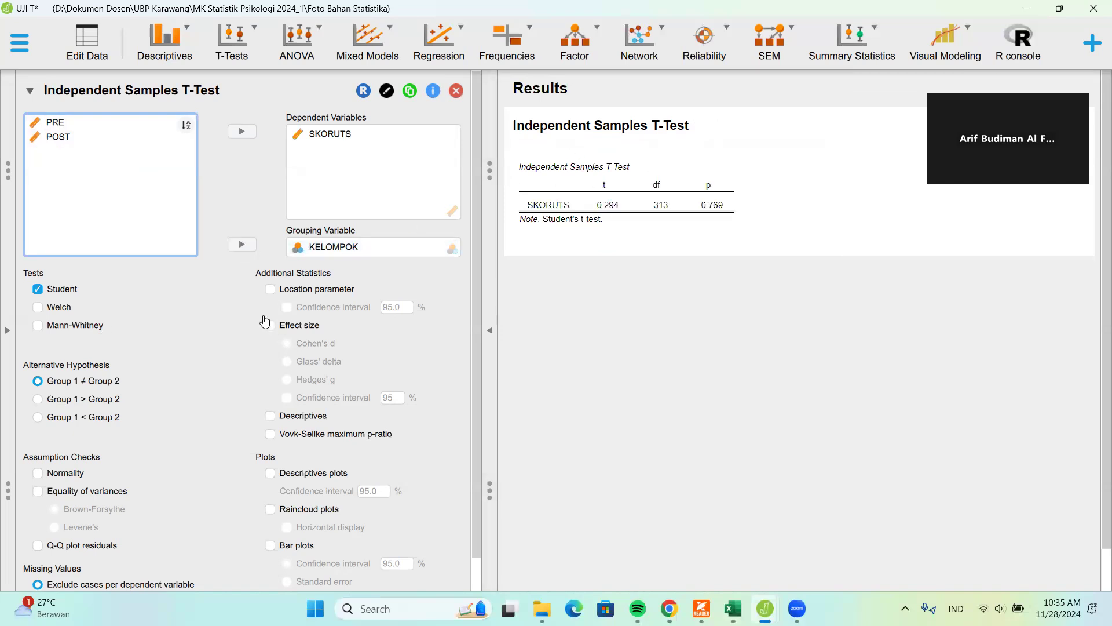
Add the location parameter with a 95% confidence interval, group descriptives and the normality check to the t-test, leaving effect size off
left_click(269, 291)
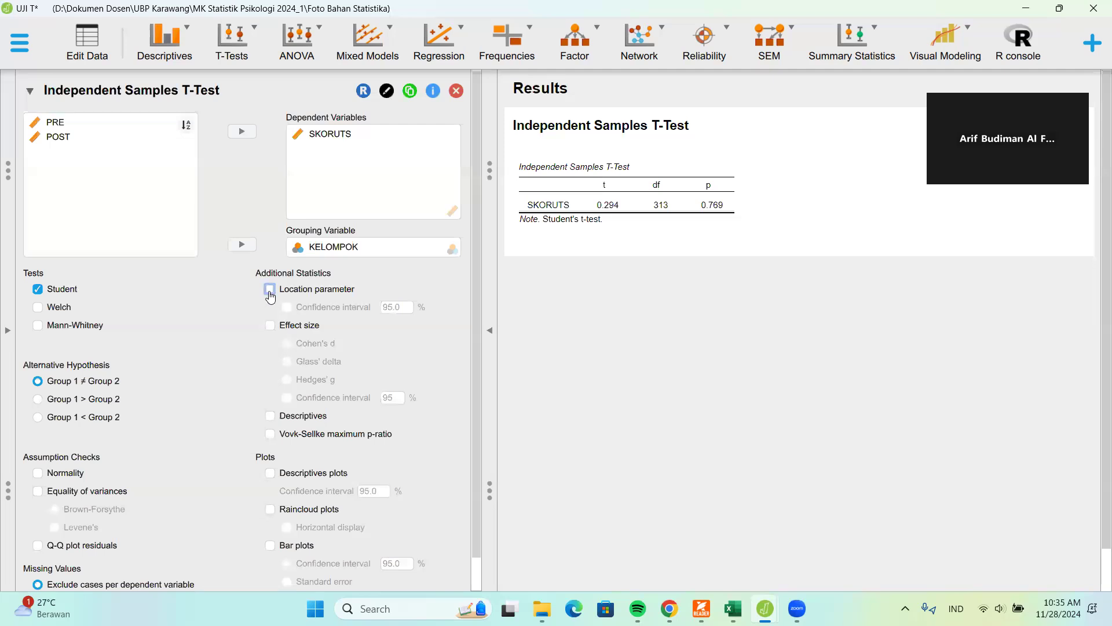
left_click(287, 306)
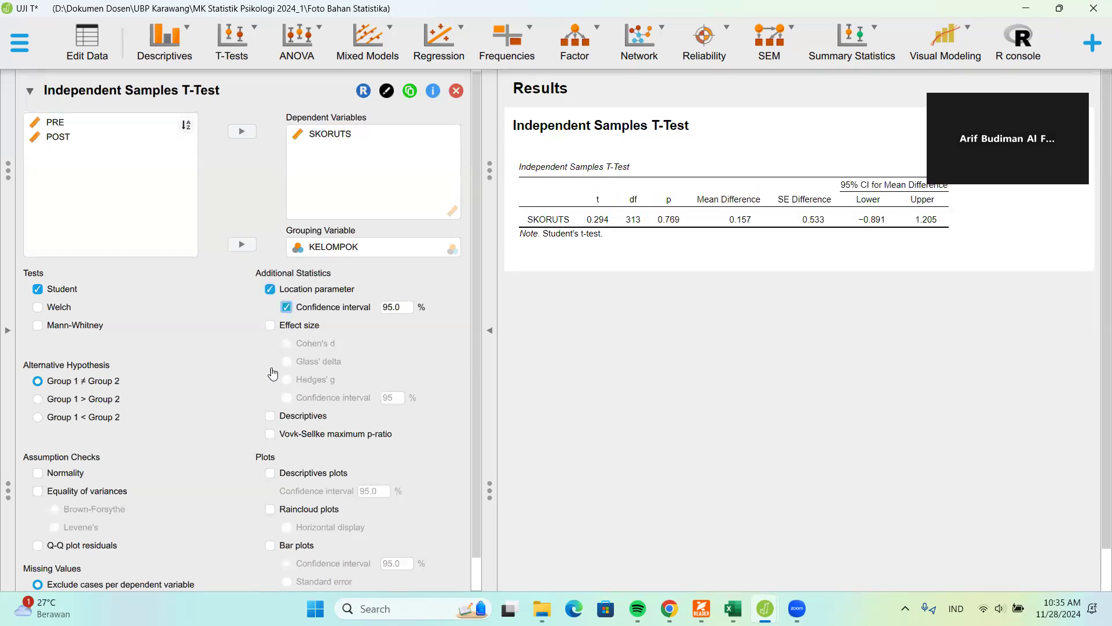
left_click(270, 325)
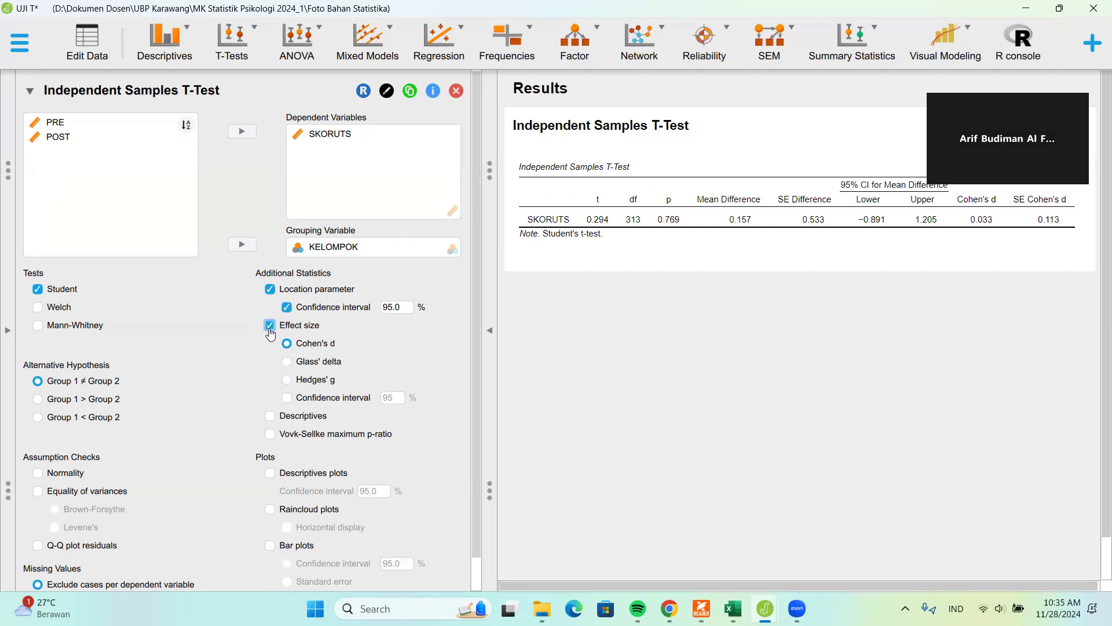
left_click(270, 325)
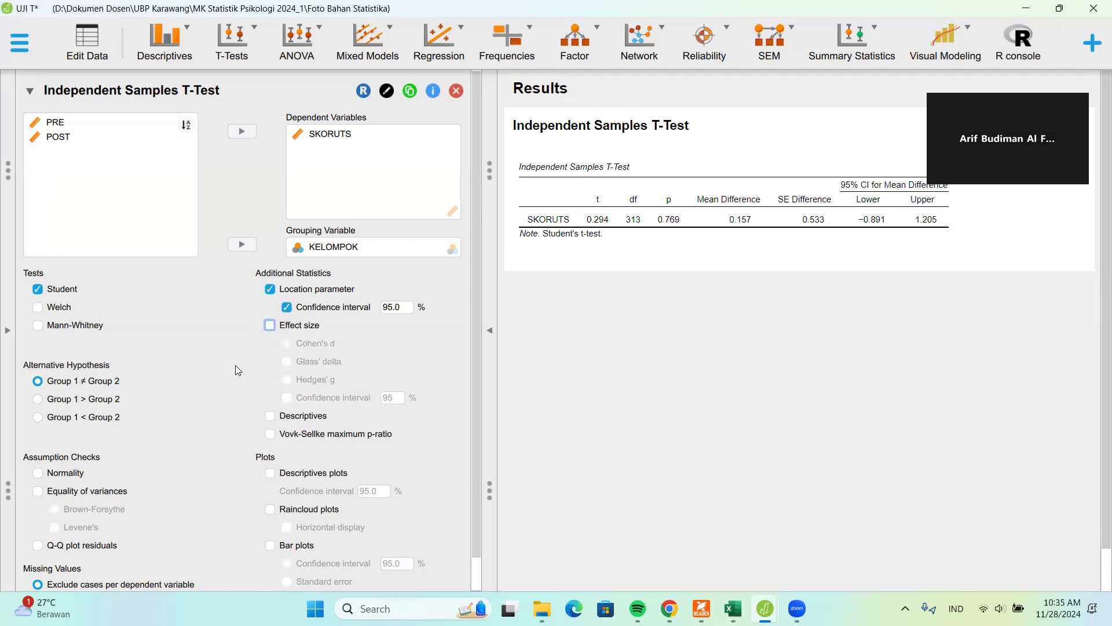
left_click(270, 417)
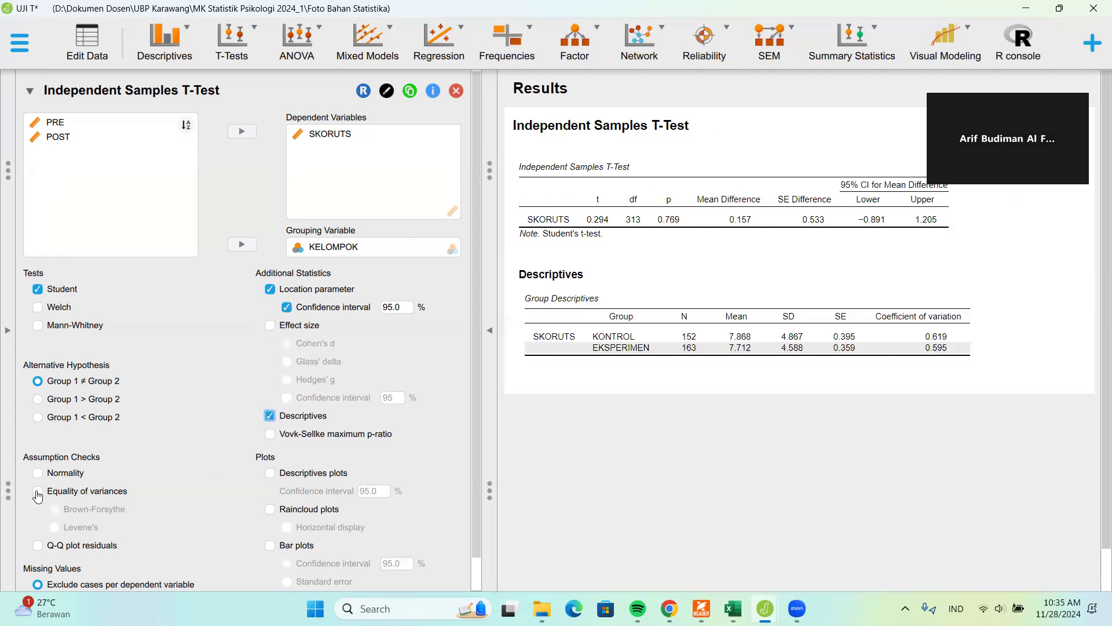
left_click(37, 475)
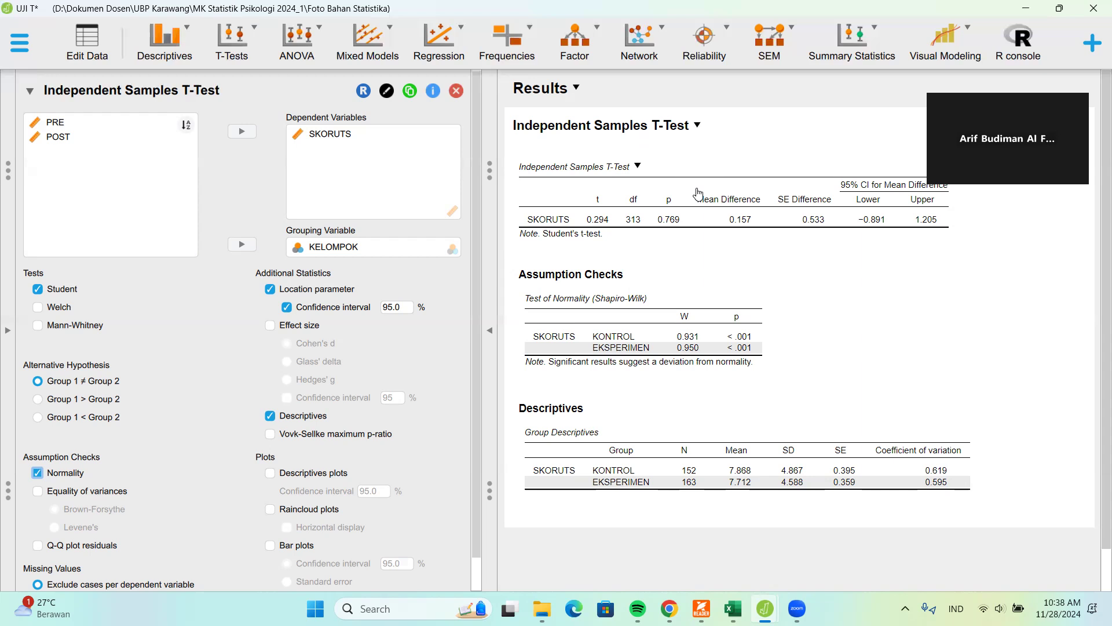
Examine the SKORUTS and KELOMPOK rows in the data table and return to the t-test results
left_click(8, 330)
scroll(55, 311, "down", 2)
scroll(55, 311, "down", 20)
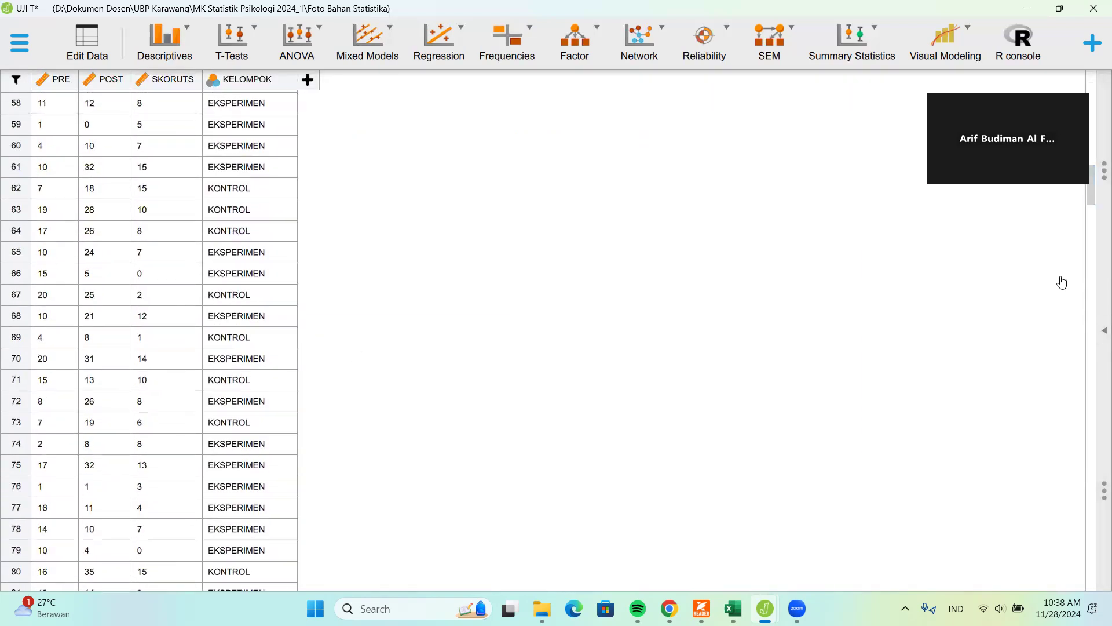
left_click(1099, 336)
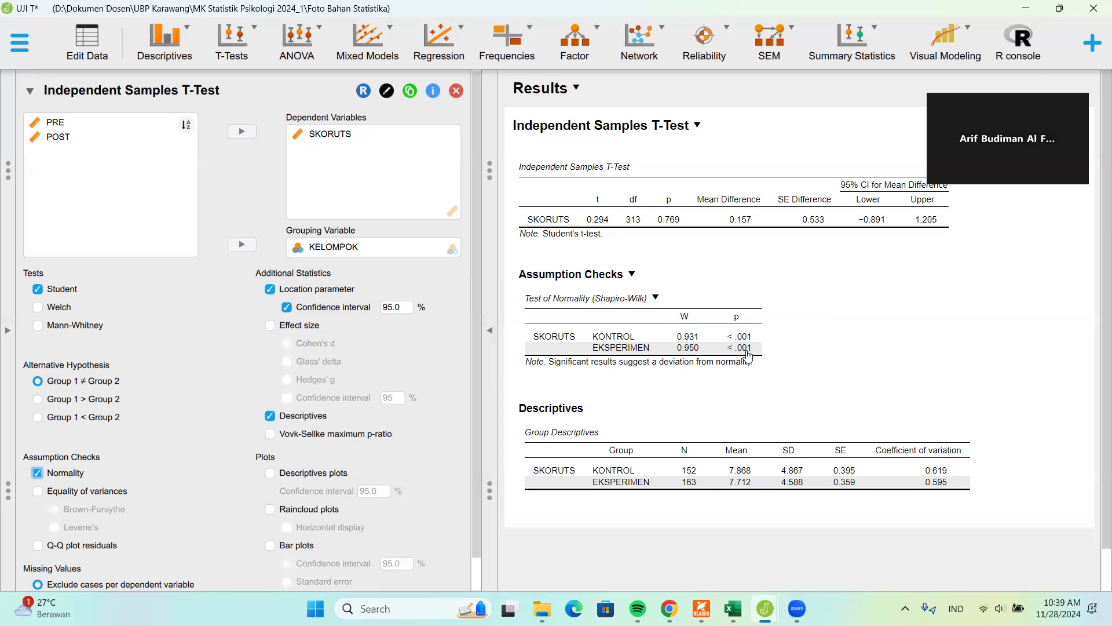
Try the Mann-Whitney test on SKORUTS by KELOMPOK and remove it from the analysis again
left_click(38, 325)
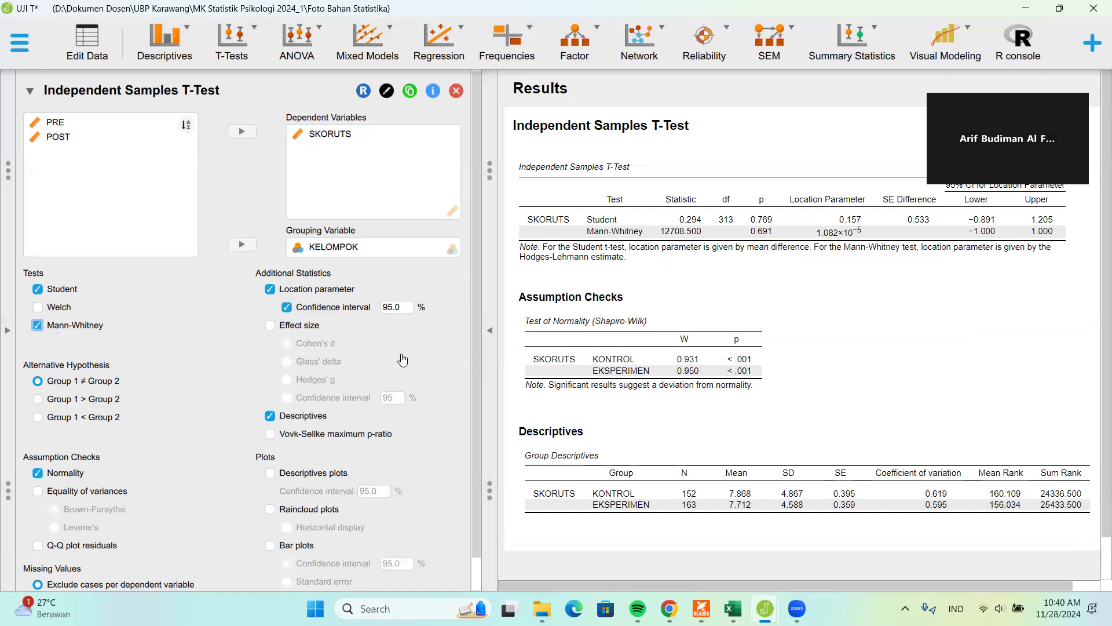
left_click(88, 330)
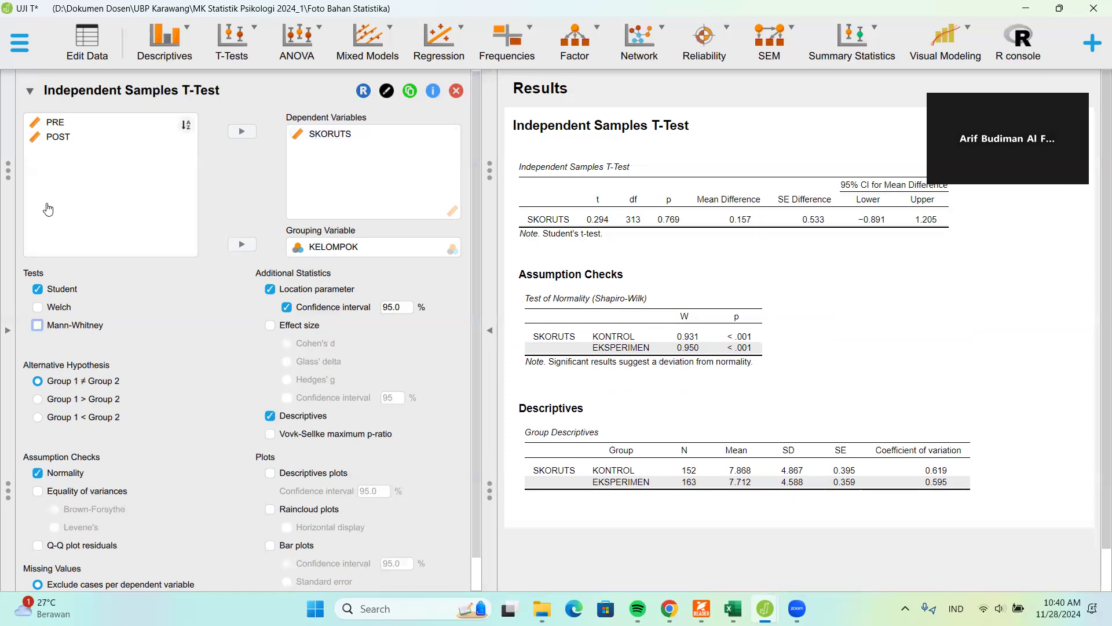
scroll(337, 386, "down", 1)
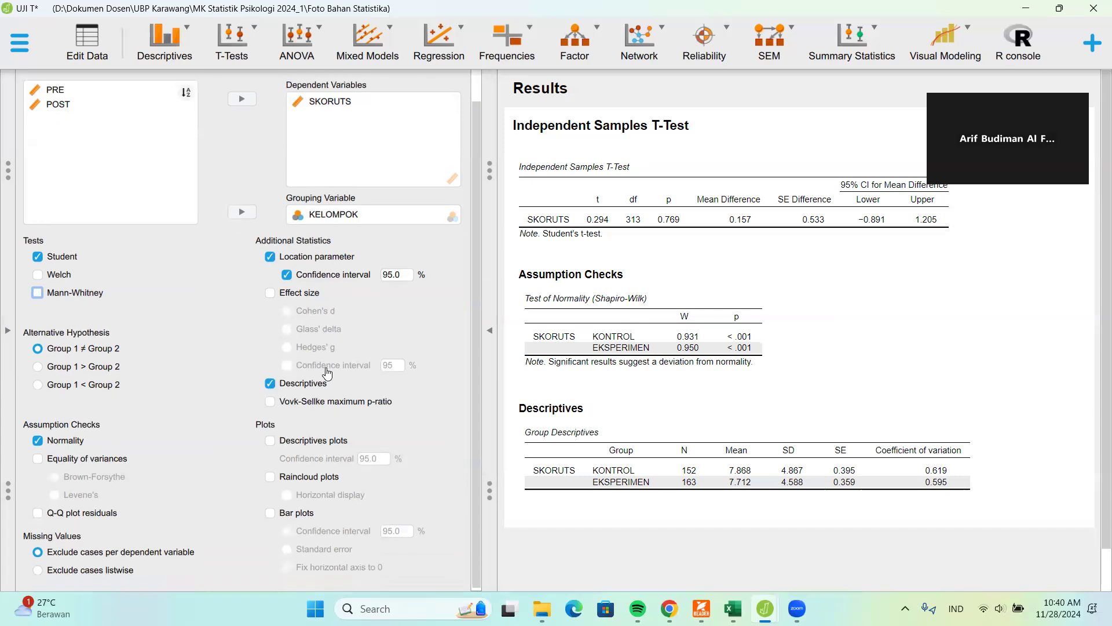
scroll(328, 289, "up", 1)
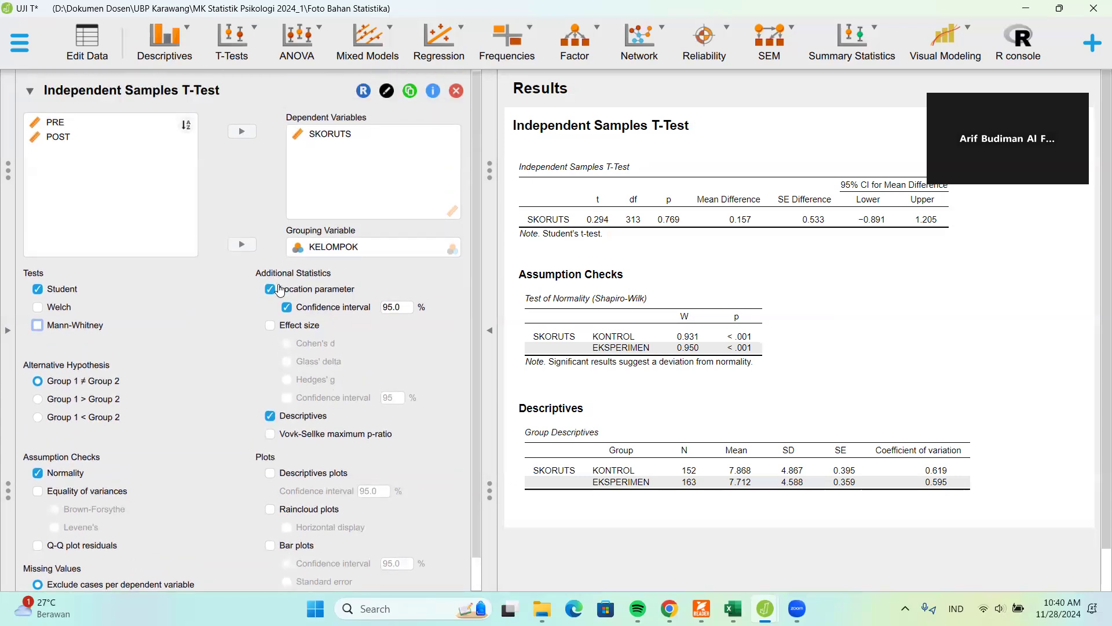
left_click(5, 356)
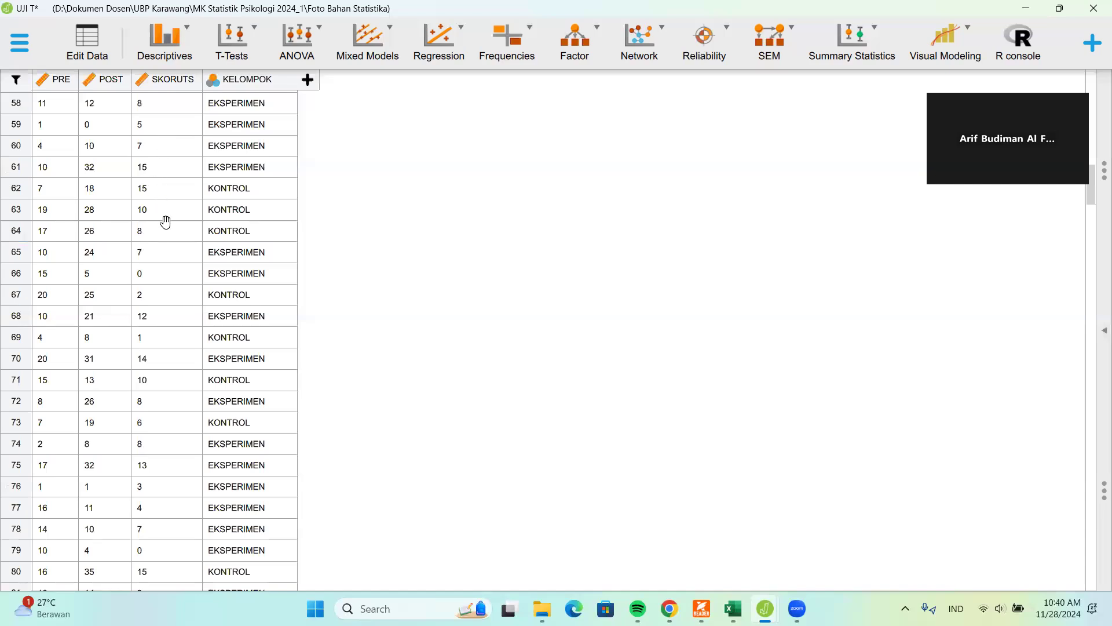
left_click(1102, 330)
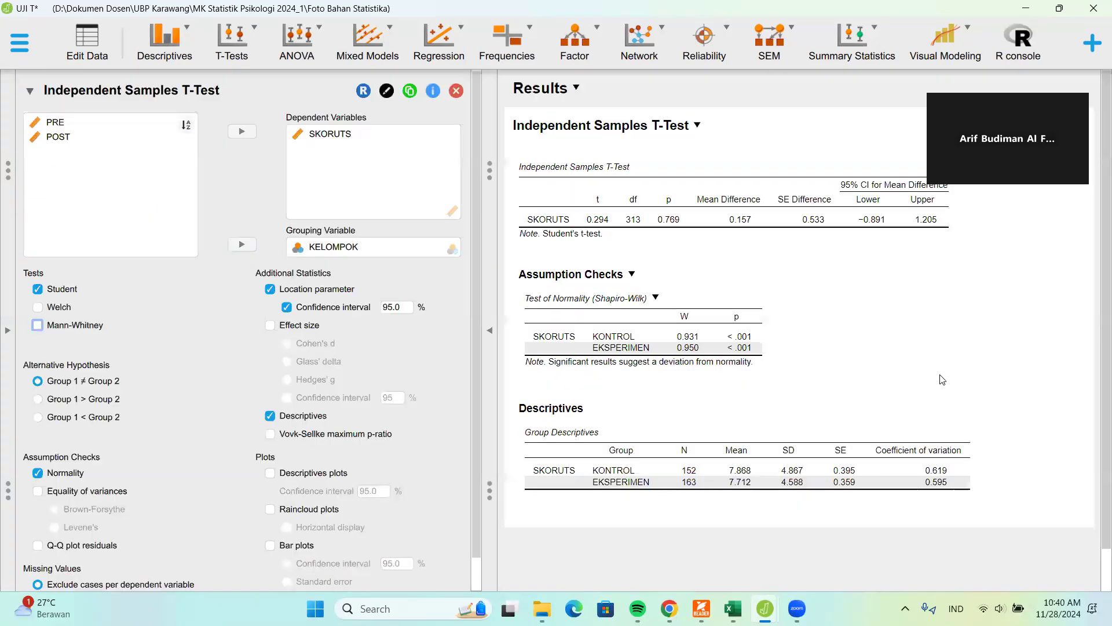
Examine the PRE and POST columns in the data table and return to the independent samples t-test
left_click(12, 329)
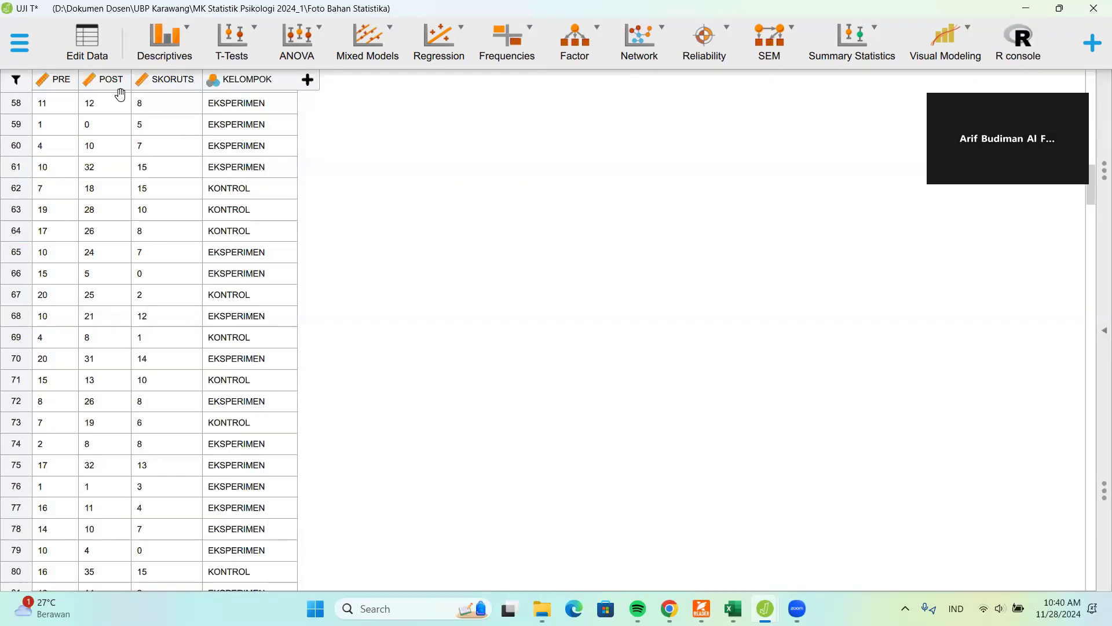
left_click(1096, 335)
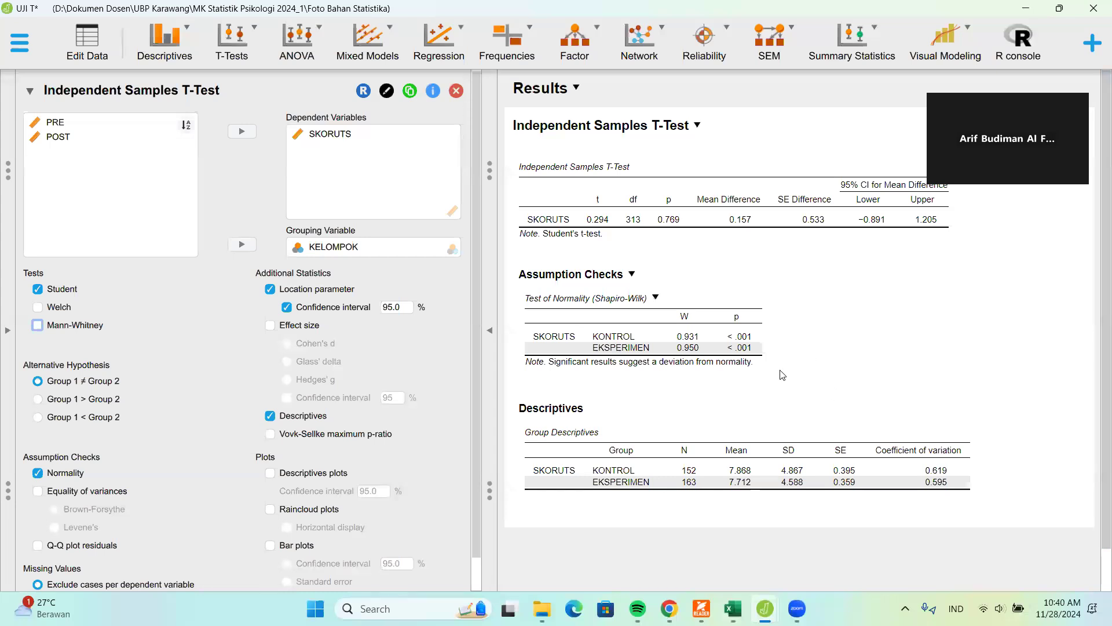
scroll(416, 227, "down", 1)
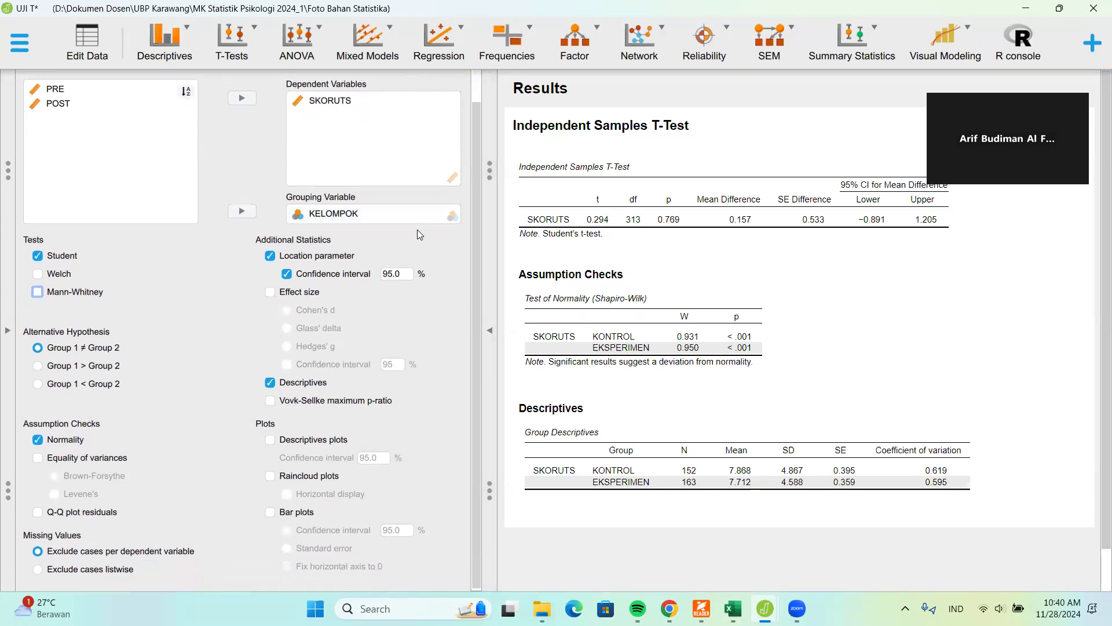
scroll(418, 223, "up", 1)
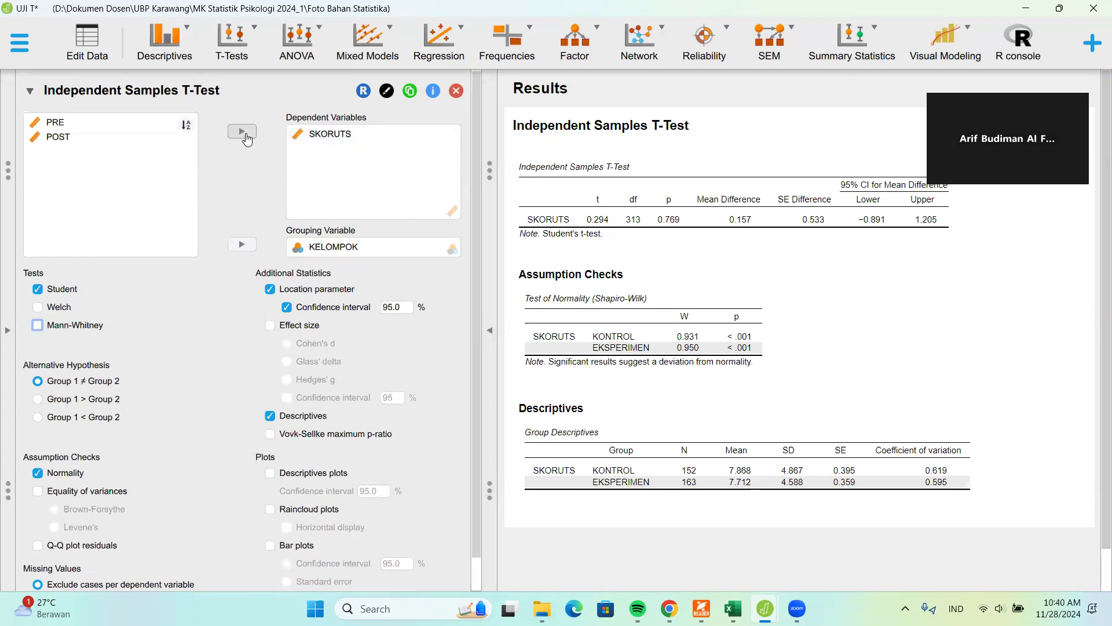
scroll(243, 134, "down", 1)
Create a classical paired samples t-test with PRE and POST as the variable pair
left_click(222, 58)
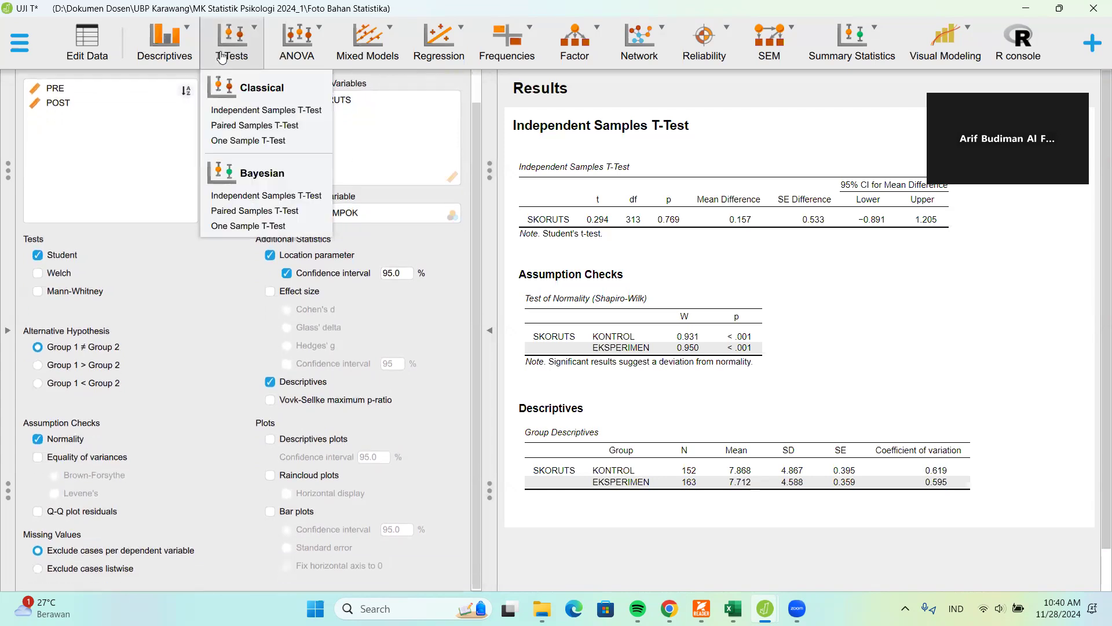
left_click(275, 126)
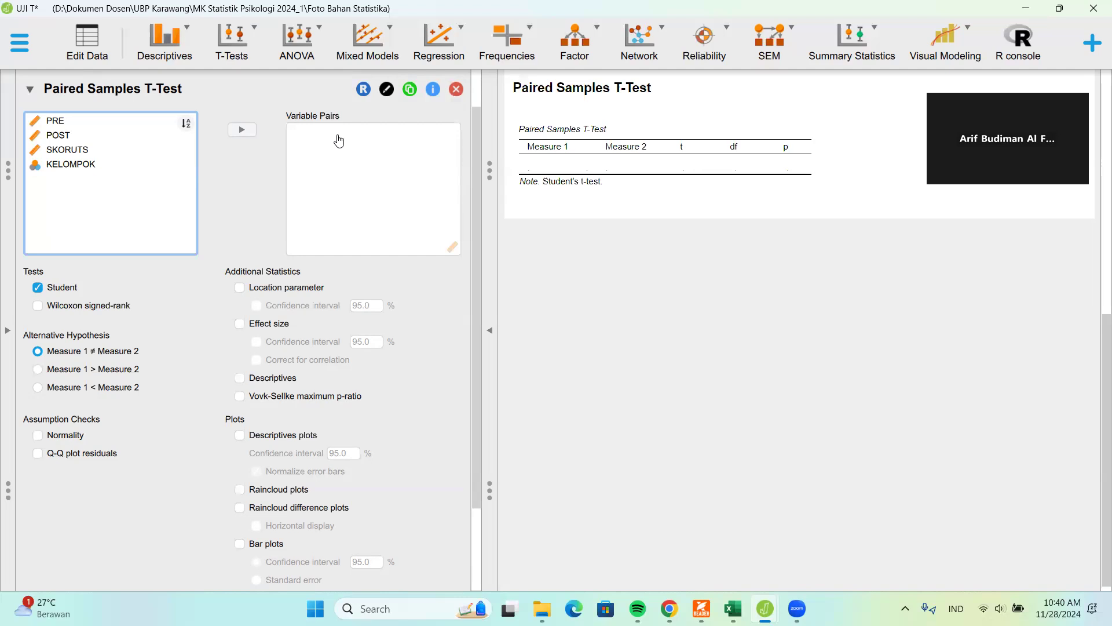
left_click(84, 123)
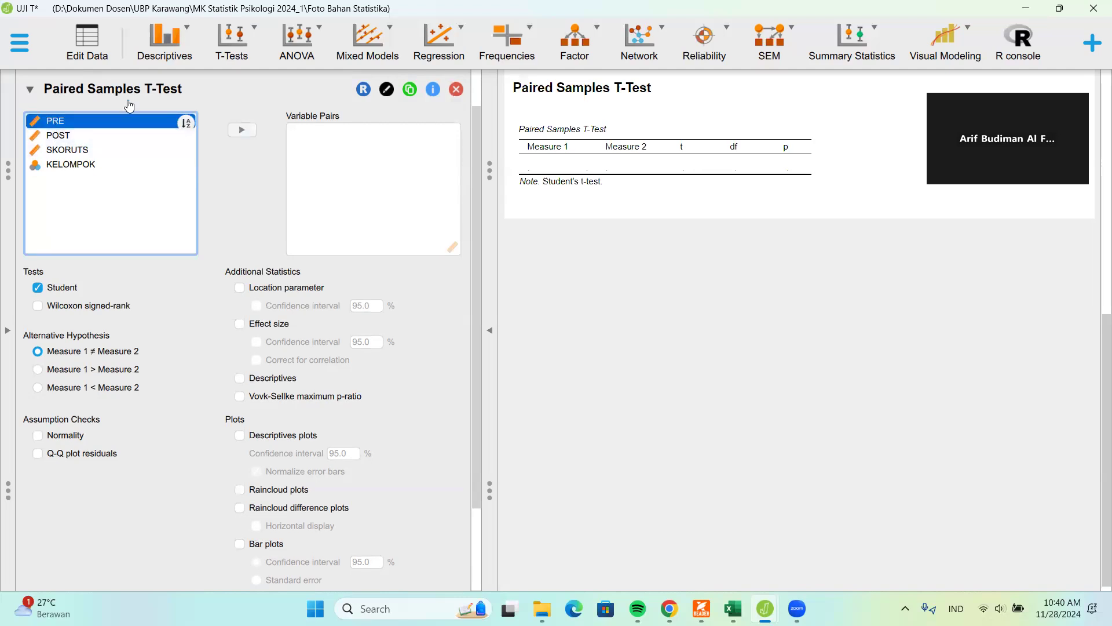
left_click(242, 130)
left_click(112, 136)
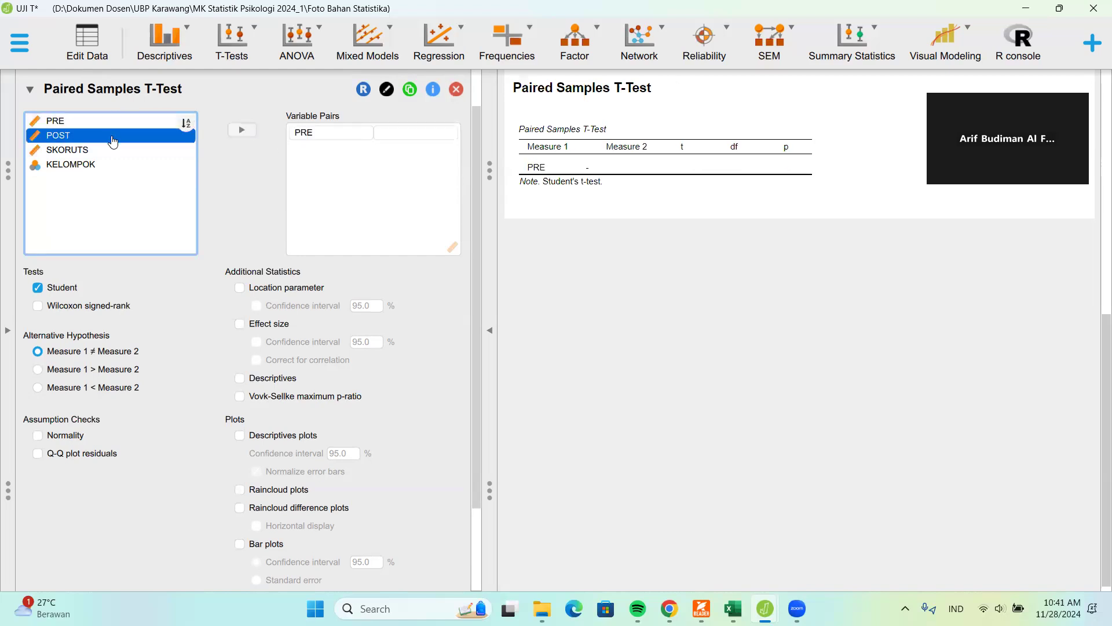
left_click(241, 131)
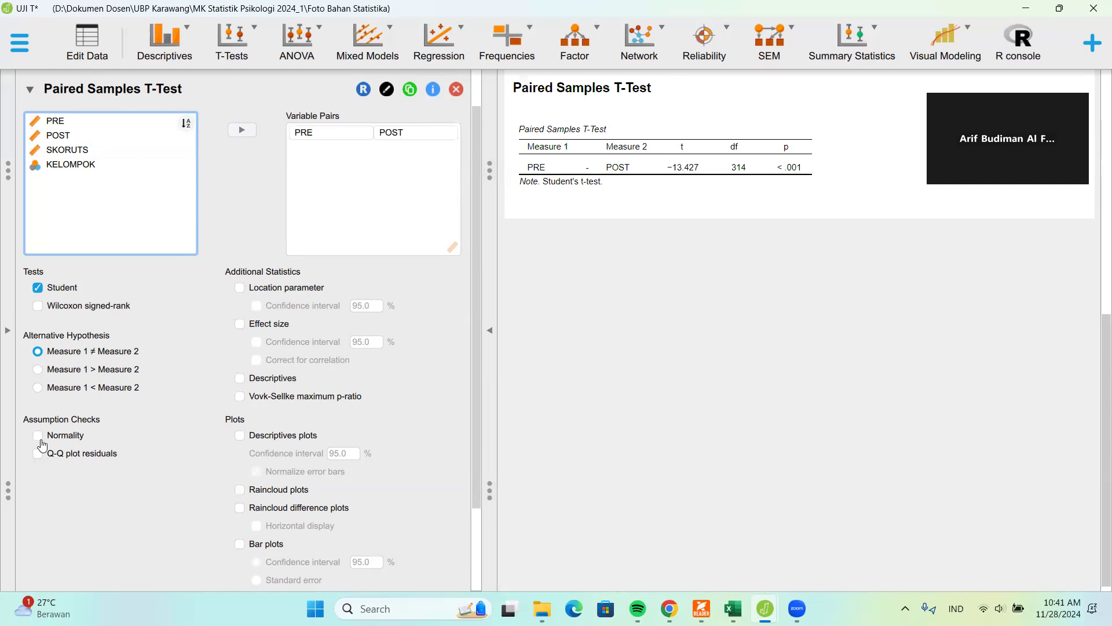
Add the location parameter with a 95% confidence interval, descriptives and the normality check to the paired samples t-test
left_click(239, 287)
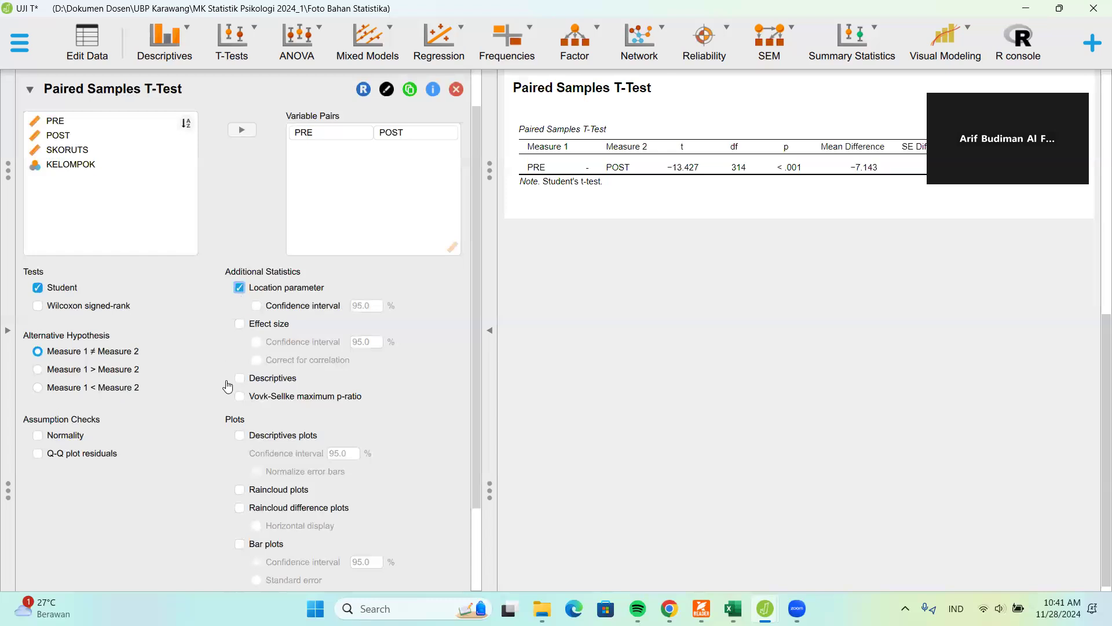
left_click(240, 379)
left_click(256, 305)
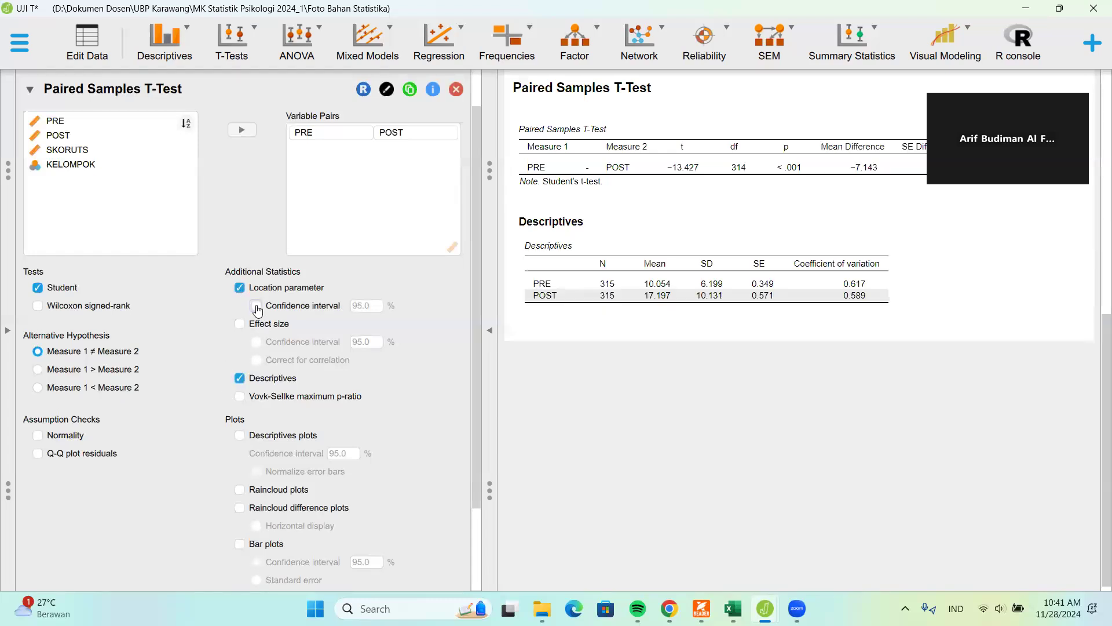
left_click(51, 443)
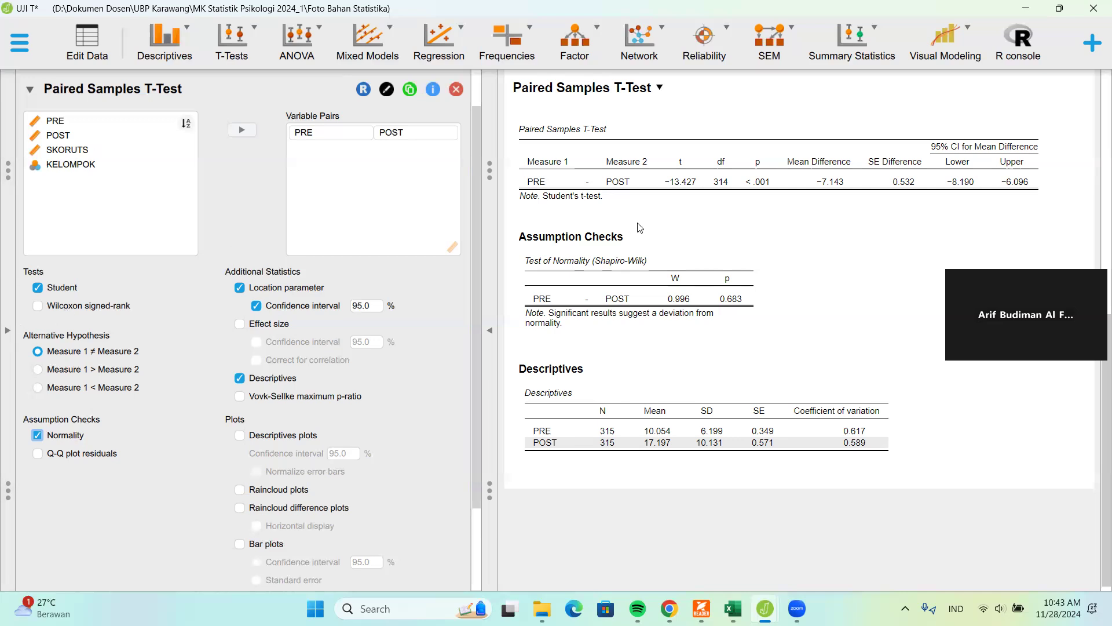
Review the data table behind the PRE and POST comparison and return to the paired samples t-test results
left_click(7, 330)
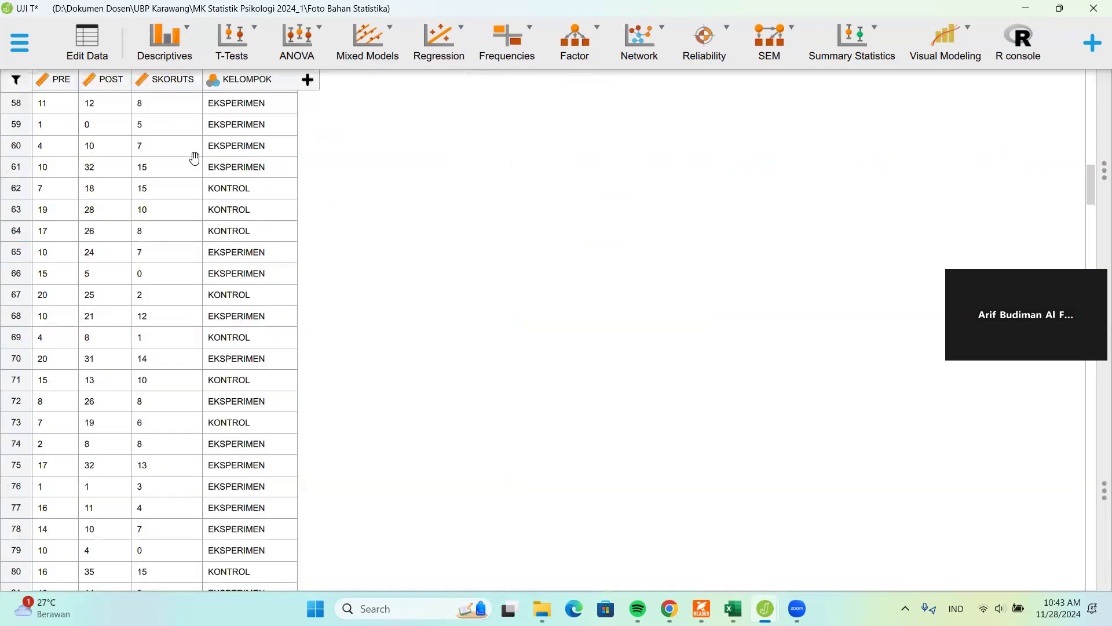
left_click(1100, 388)
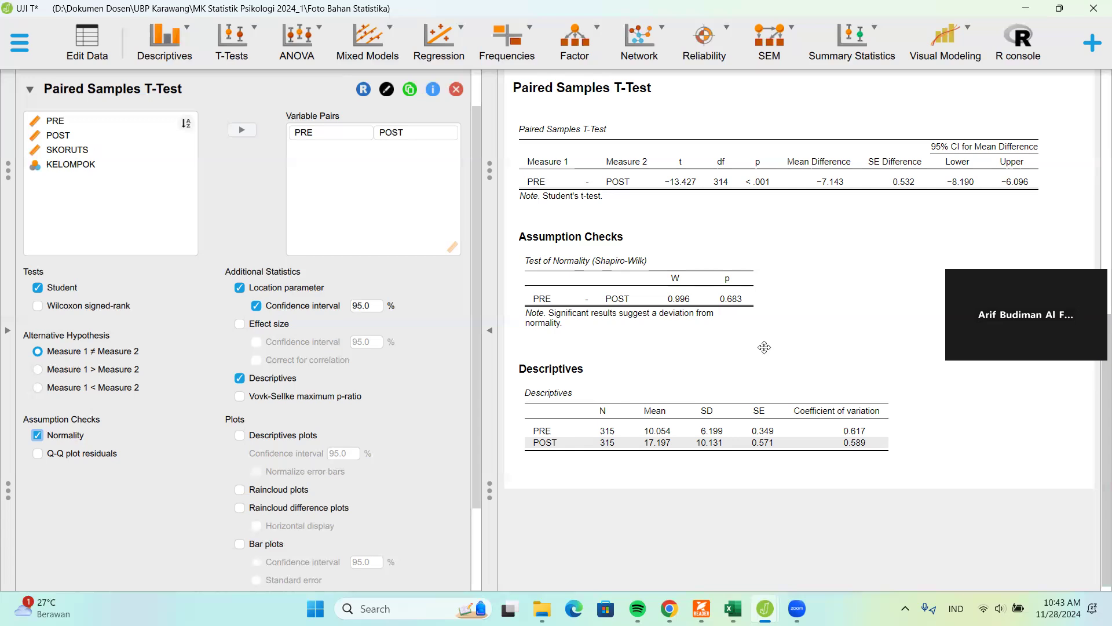